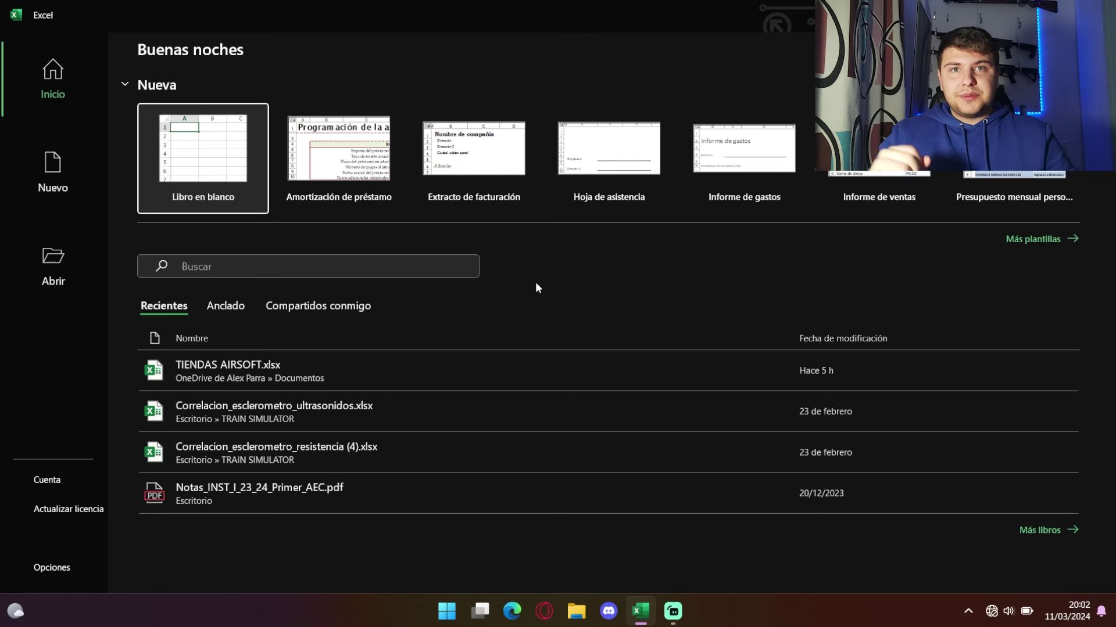
Open the recent workbook TIENDAS AIRSOFT.xlsx and look over its table of airsoft stores
{"action": "left_click", "coordinate": [244, 366]}
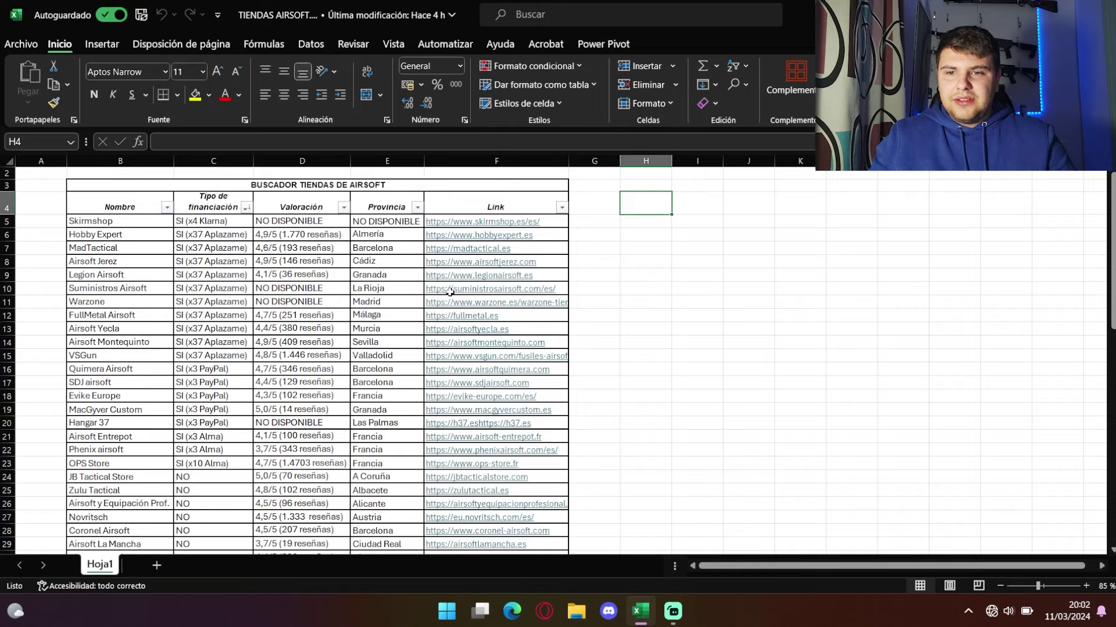
{"action": "scroll", "coordinate": [348, 256], "scroll_direction": "down", "scroll_amount": 1}
{"action": "scroll", "coordinate": [343, 262], "scroll_direction": "down", "scroll_amount": 3, "text": "ctrl"}
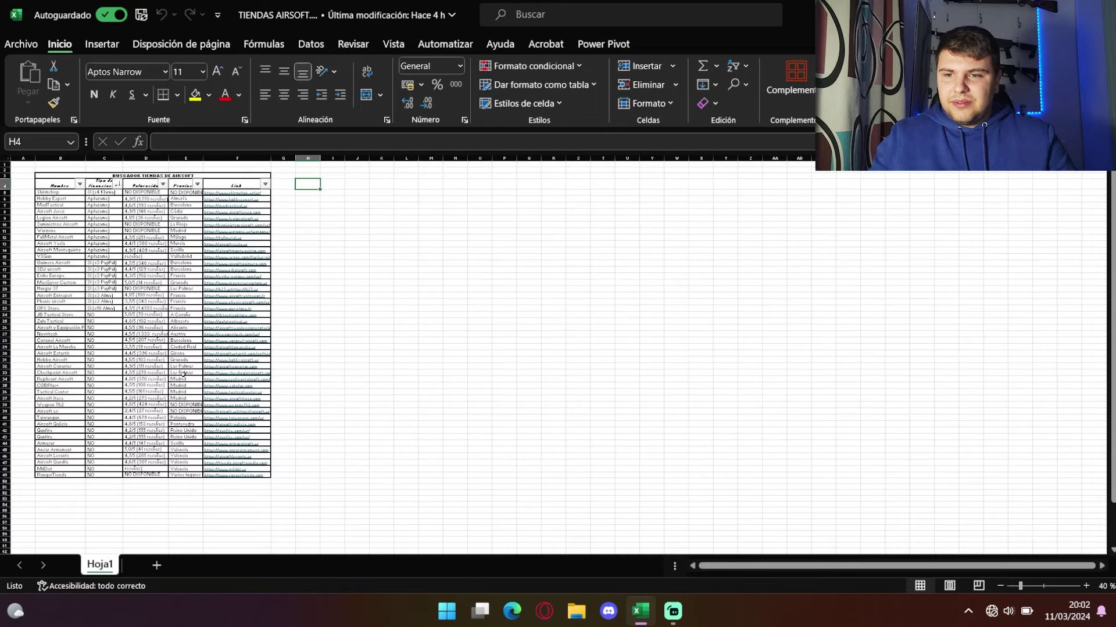
{"action": "scroll", "coordinate": [182, 375], "scroll_direction": "up", "scroll_amount": 1, "text": "ctrl"}
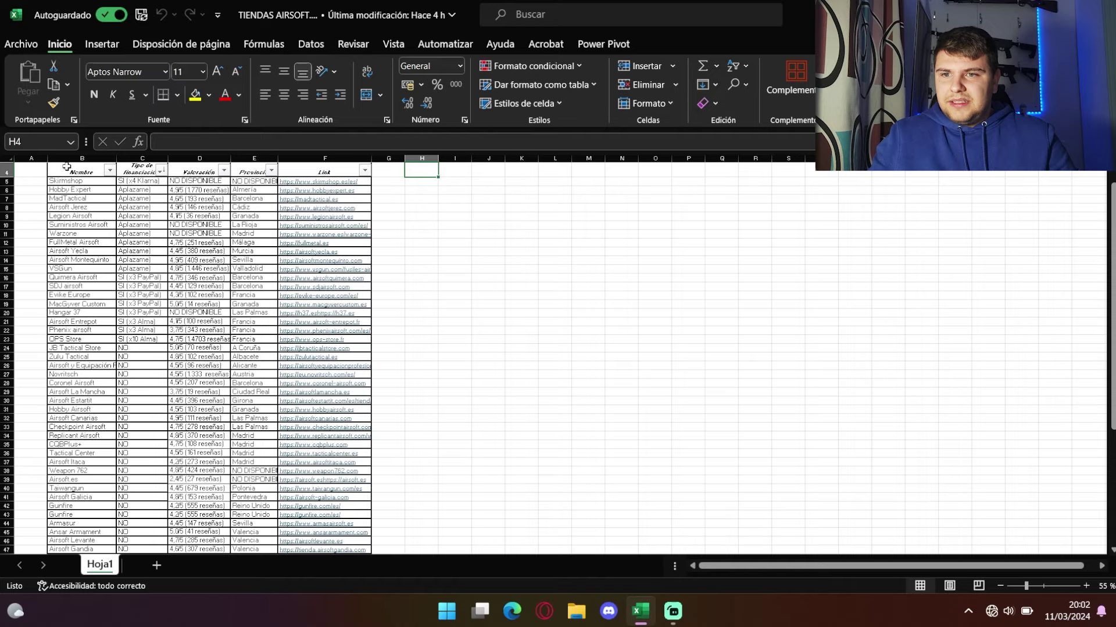
{"action": "scroll", "coordinate": [73, 182], "scroll_direction": "up", "scroll_amount": 1}
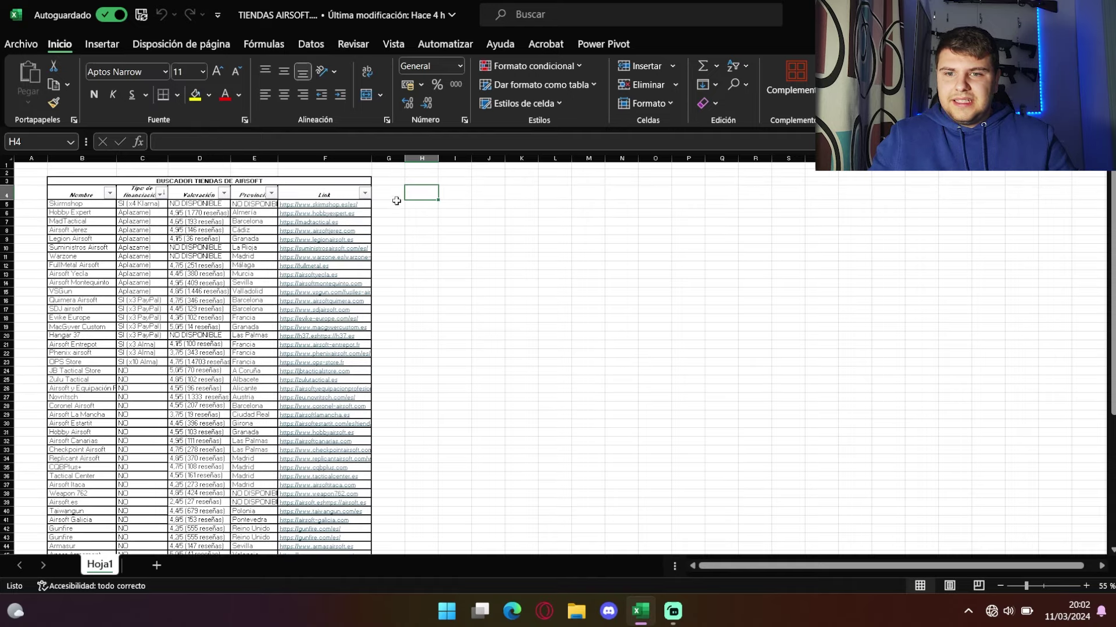
{"action": "scroll", "coordinate": [236, 390], "scroll_direction": "up", "scroll_amount": 1}
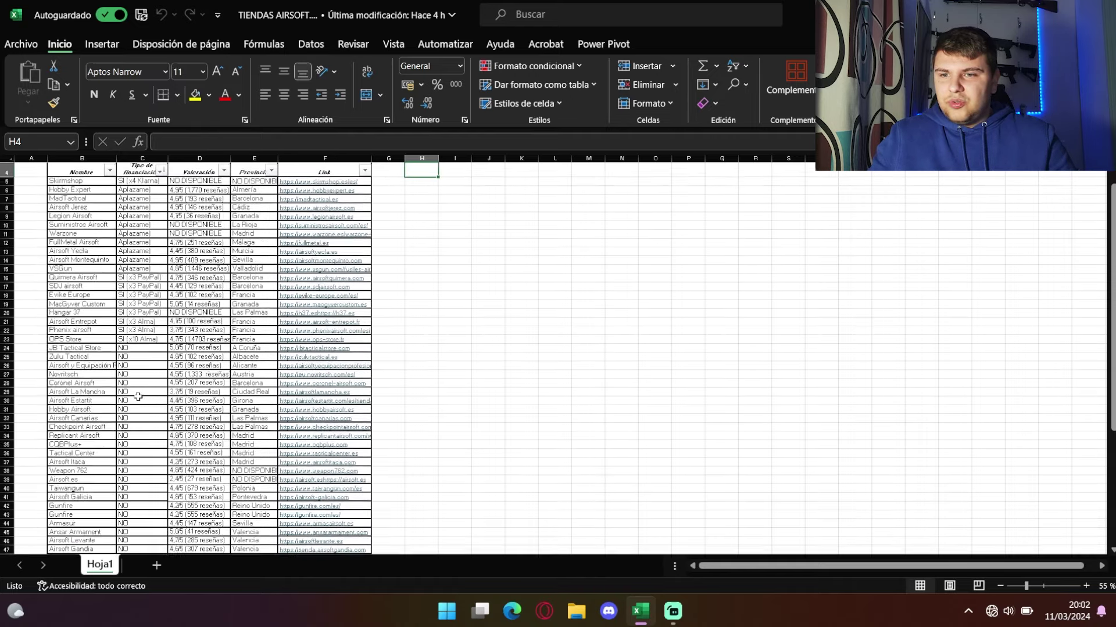
{"action": "scroll", "coordinate": [96, 375], "scroll_direction": "down", "scroll_amount": 4}
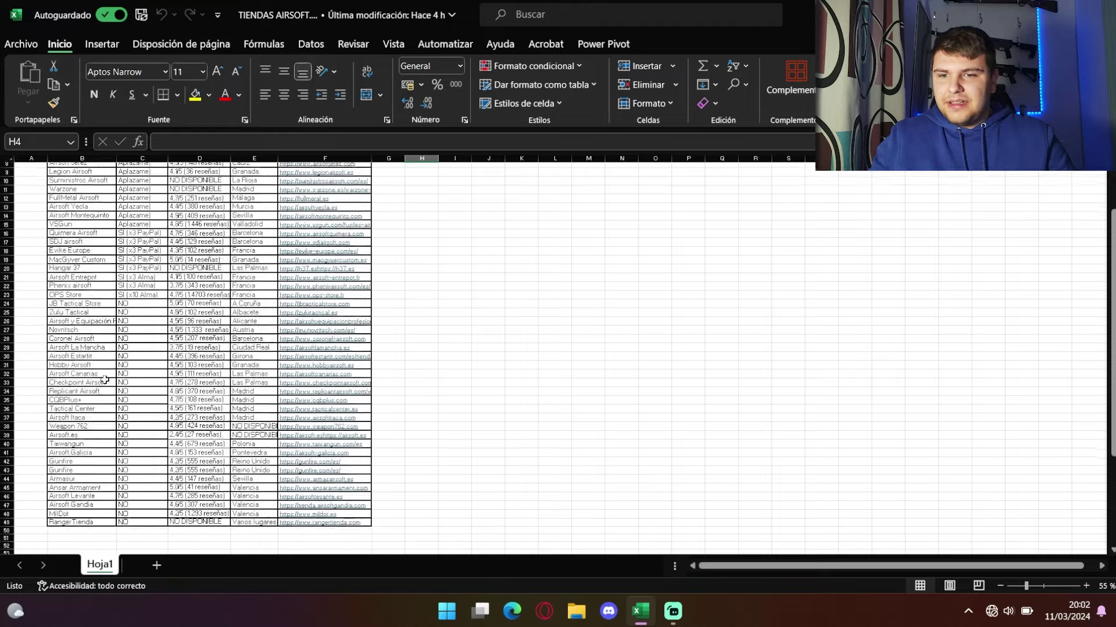
{"action": "scroll", "coordinate": [90, 414], "scroll_direction": "up", "scroll_amount": 4}
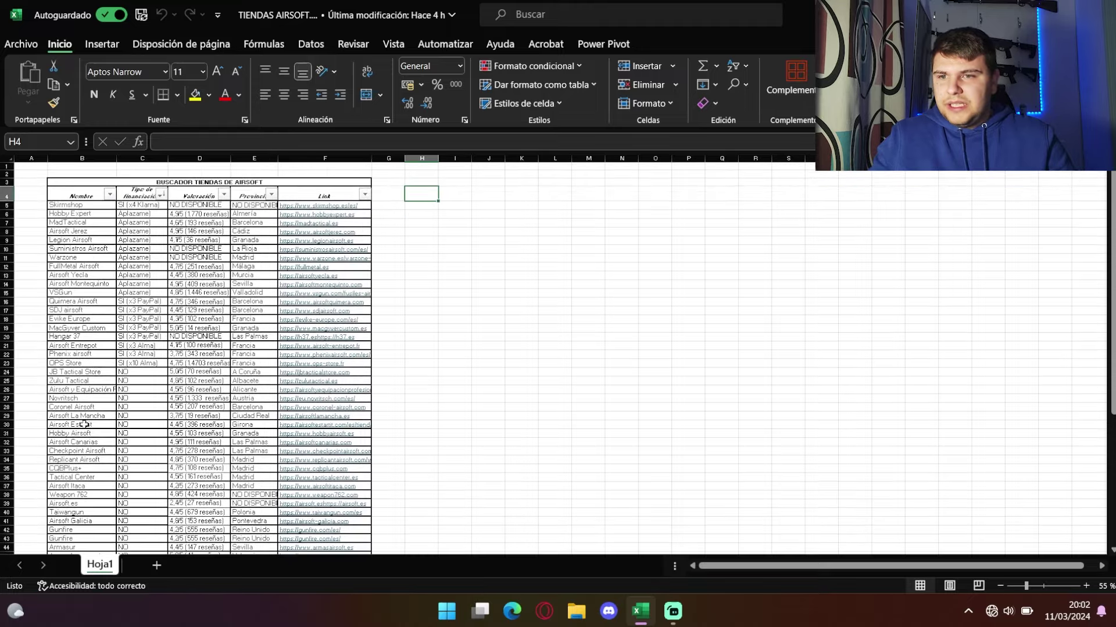
{"action": "scroll", "coordinate": [87, 430], "scroll_direction": "down", "scroll_amount": 2}
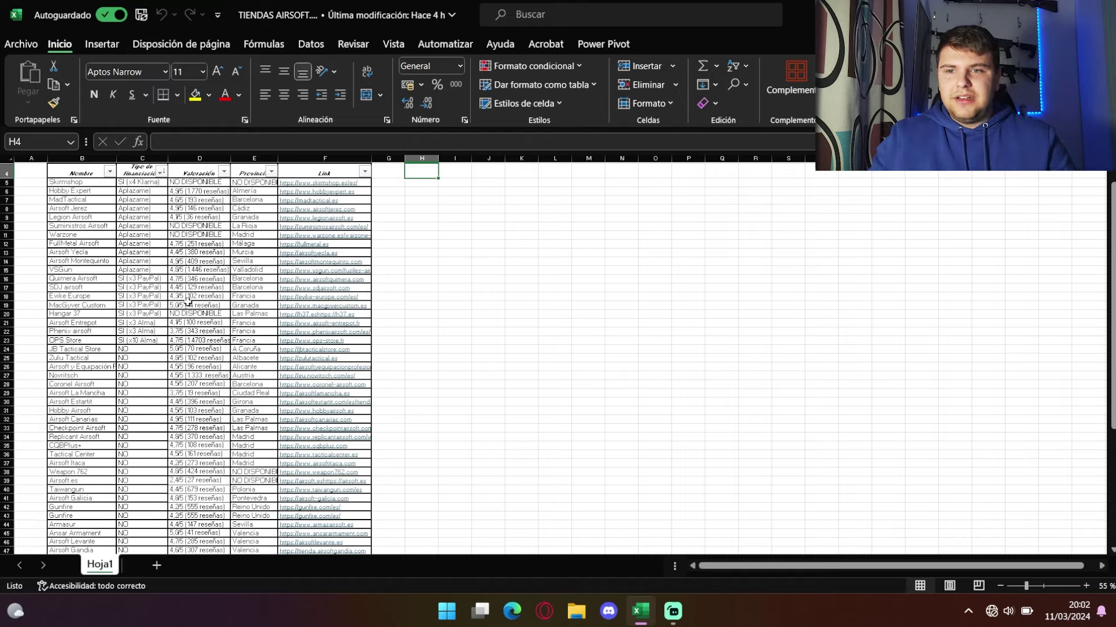
{"action": "scroll", "coordinate": [164, 303], "scroll_direction": "up", "scroll_amount": 4}
{"action": "scroll", "coordinate": [164, 302], "scroll_direction": "up", "scroll_amount": 2}
{"action": "left_click_drag", "start_coordinate": [773, 567], "coordinate": [703, 571]}
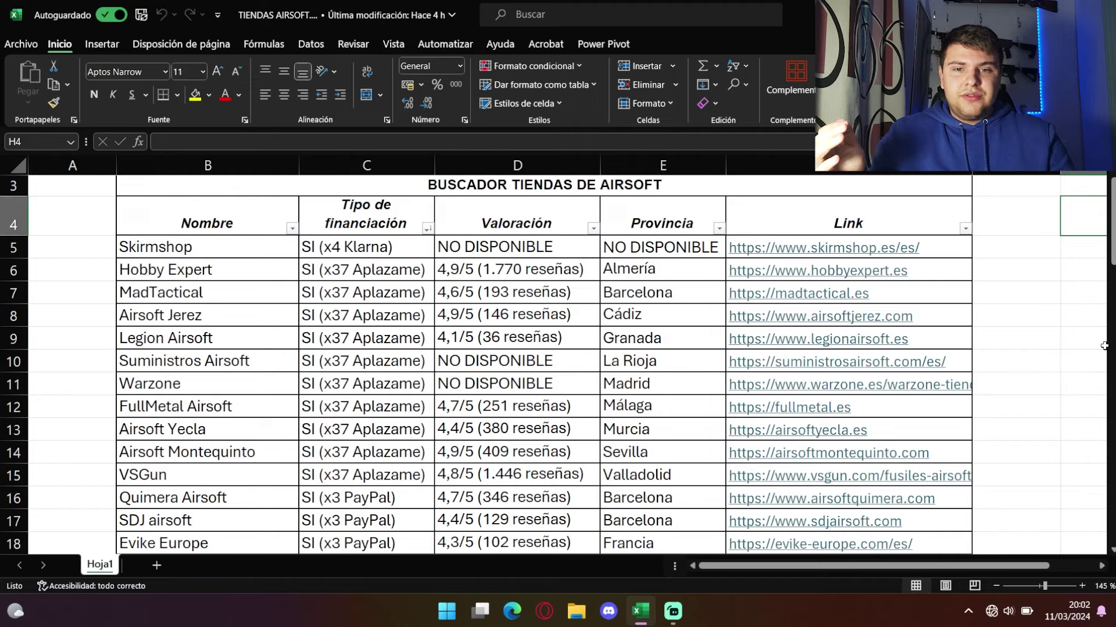
Examine the financing type listed for each store, from the first row down to the end of the table
{"action": "scroll", "coordinate": [1076, 337], "scroll_direction": "up", "scroll_amount": 1}
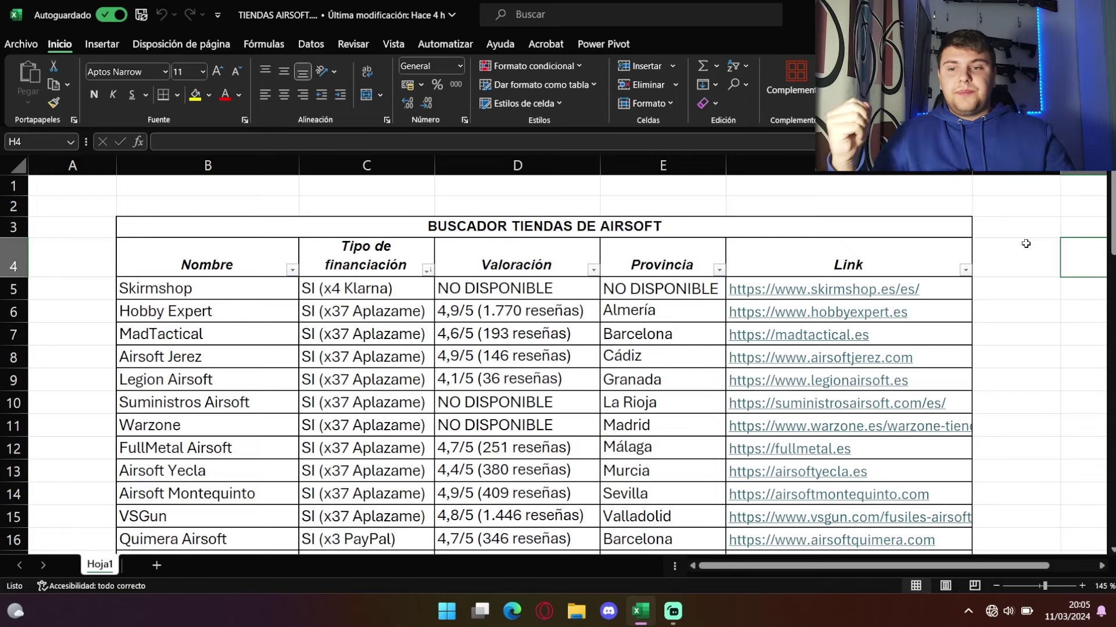
{"action": "scroll", "coordinate": [566, 314], "scroll_direction": "down", "scroll_amount": 1}
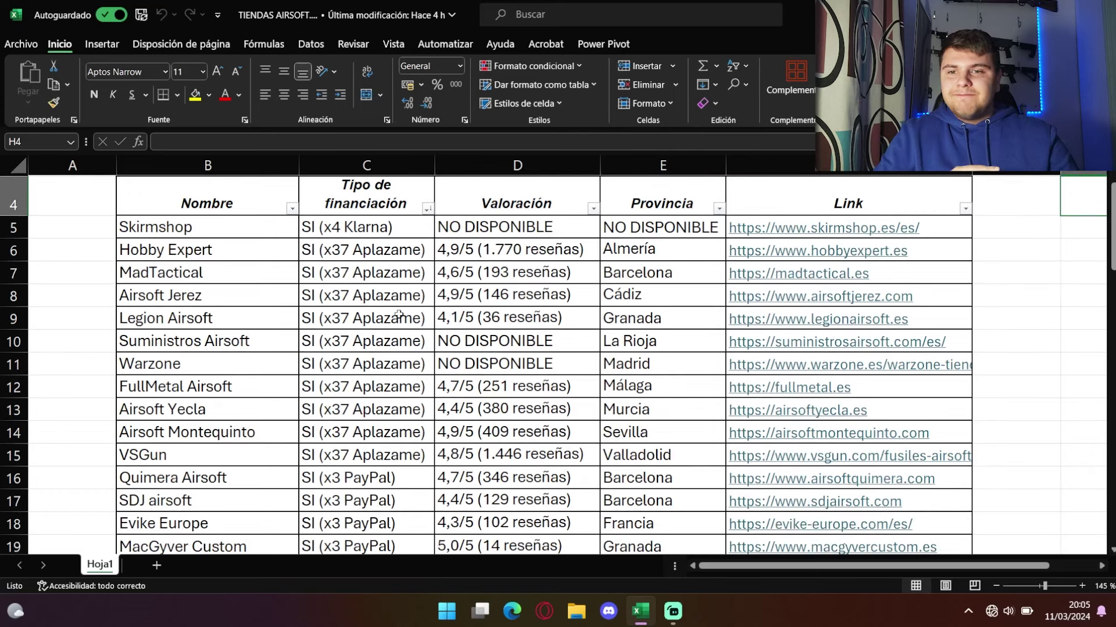
{"action": "scroll", "coordinate": [398, 314], "scroll_direction": "up", "scroll_amount": 1}
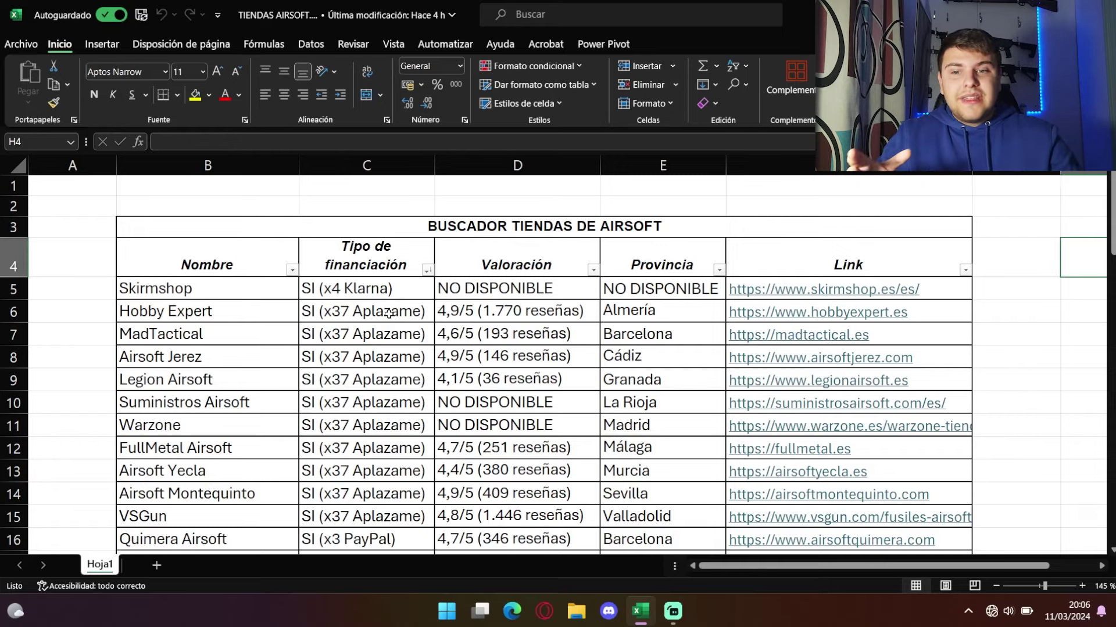
{"action": "scroll", "coordinate": [388, 314], "scroll_direction": "down", "scroll_amount": 3}
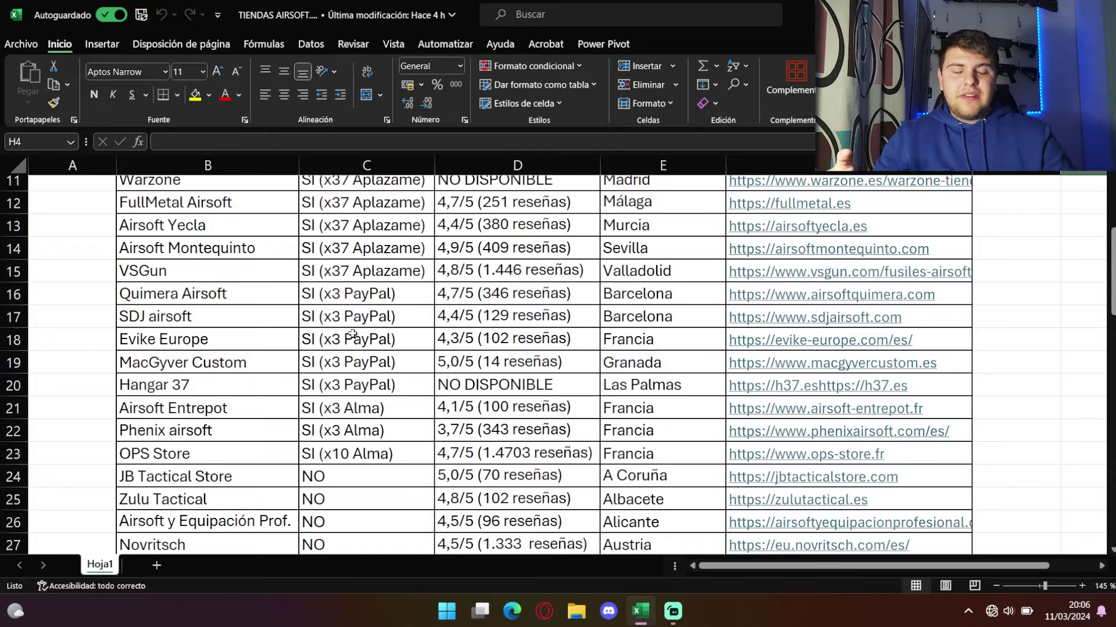
{"action": "scroll", "coordinate": [352, 334], "scroll_direction": "down", "scroll_amount": 8}
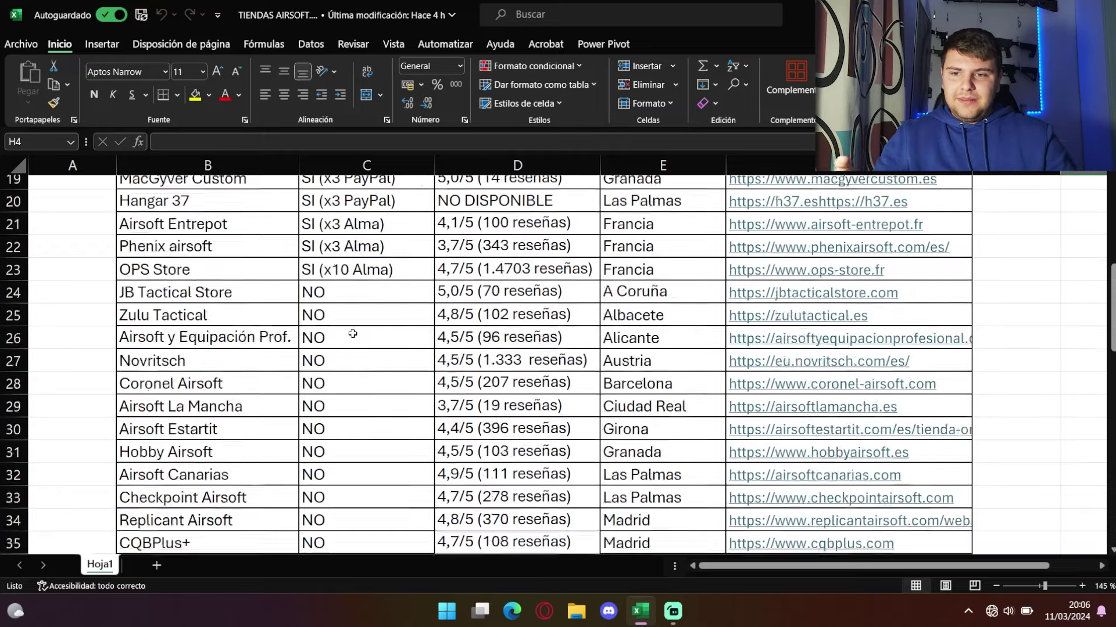
{"action": "scroll", "coordinate": [353, 335], "scroll_direction": "up", "scroll_amount": 12}
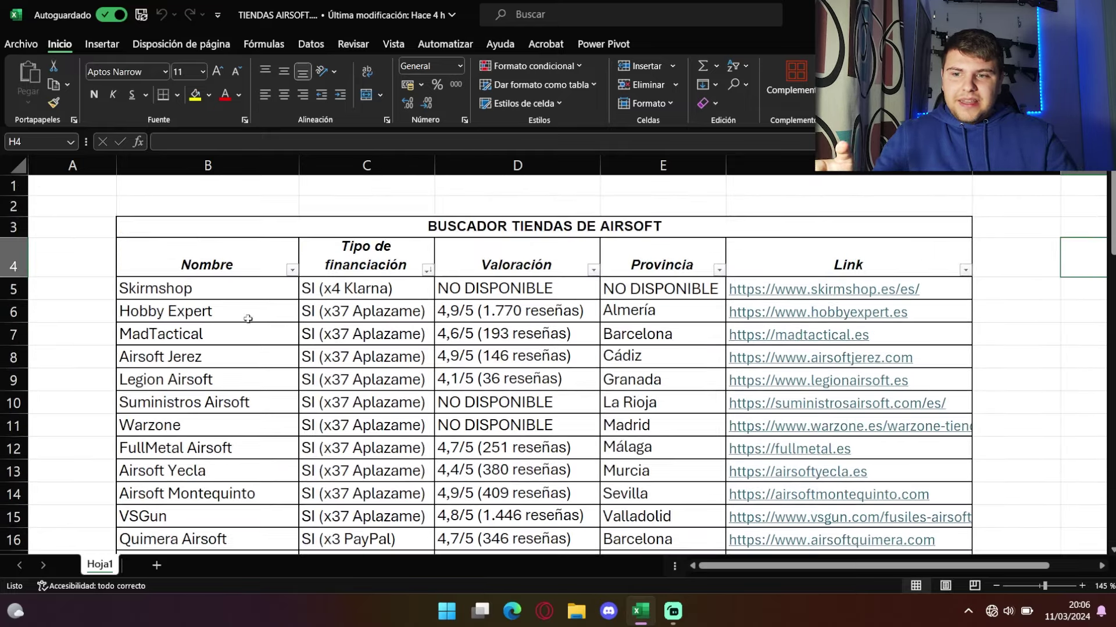
{"action": "scroll", "coordinate": [87, 290], "scroll_direction": "down", "scroll_amount": 13}
{"action": "scroll", "coordinate": [107, 279], "scroll_direction": "up", "scroll_amount": 3}
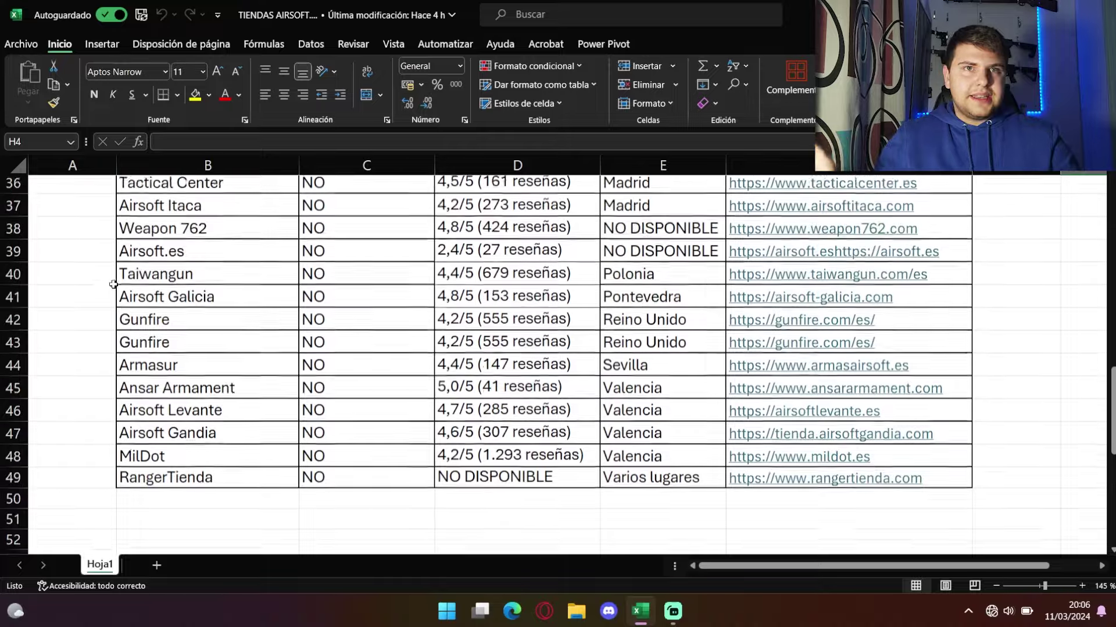
{"action": "scroll", "coordinate": [105, 279], "scroll_direction": "up", "scroll_amount": 11}
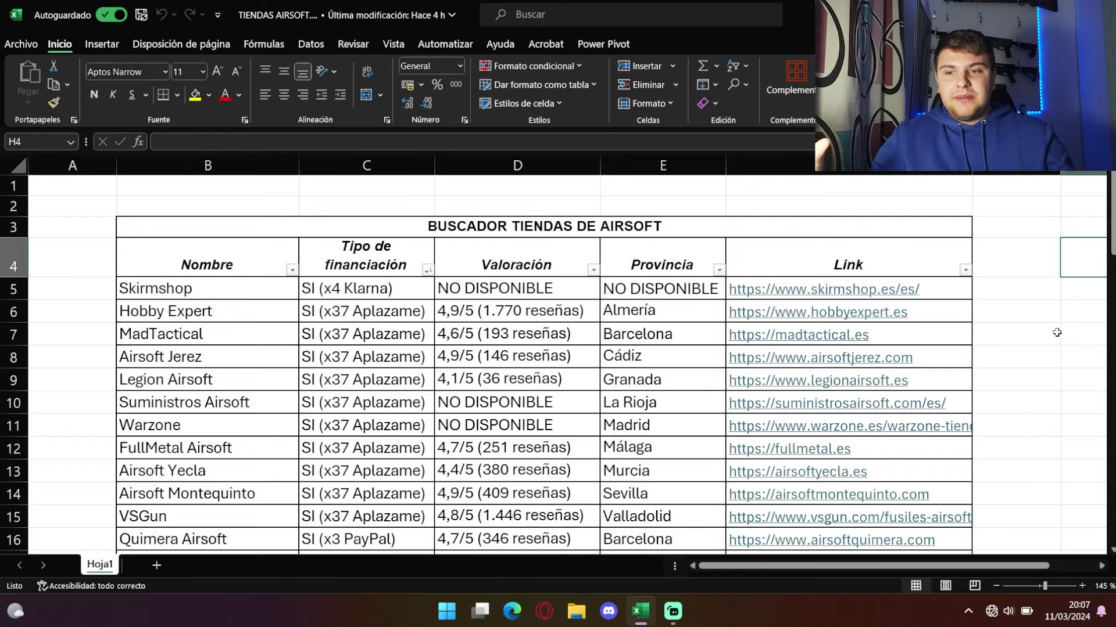
Find the Airsoft.es row in the store table and examine its rating
{"action": "scroll", "coordinate": [249, 326], "scroll_direction": "down", "scroll_amount": 9}
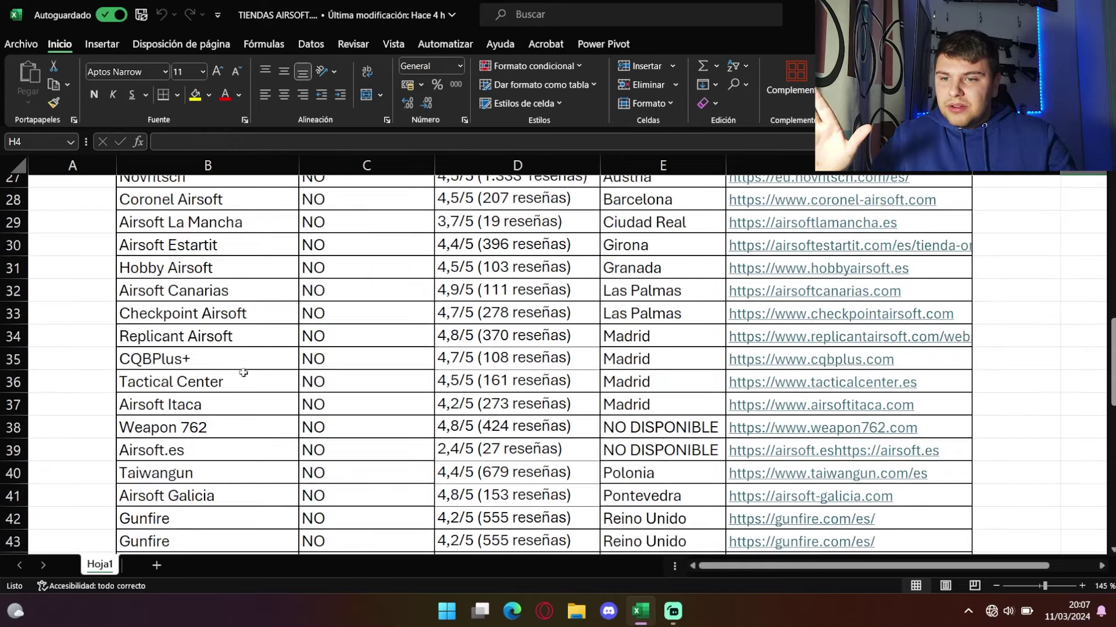
{"action": "scroll", "coordinate": [232, 374], "scroll_direction": "up", "scroll_amount": 9}
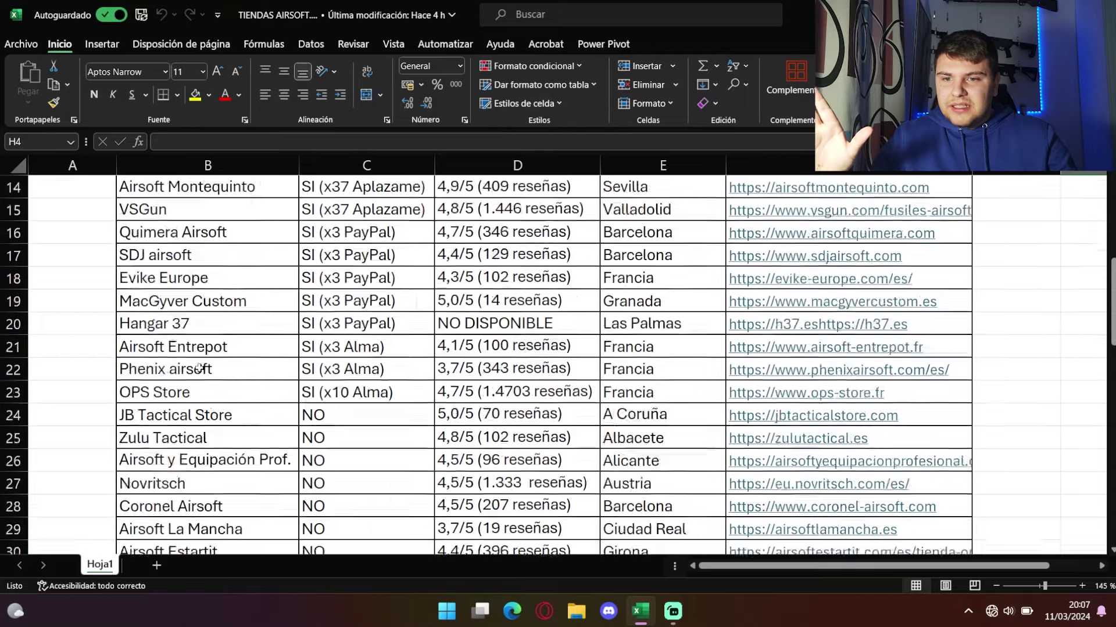
{"action": "scroll", "coordinate": [338, 316], "scroll_direction": "down", "scroll_amount": 14}
{"action": "scroll", "coordinate": [219, 391], "scroll_direction": "up", "scroll_amount": 3}
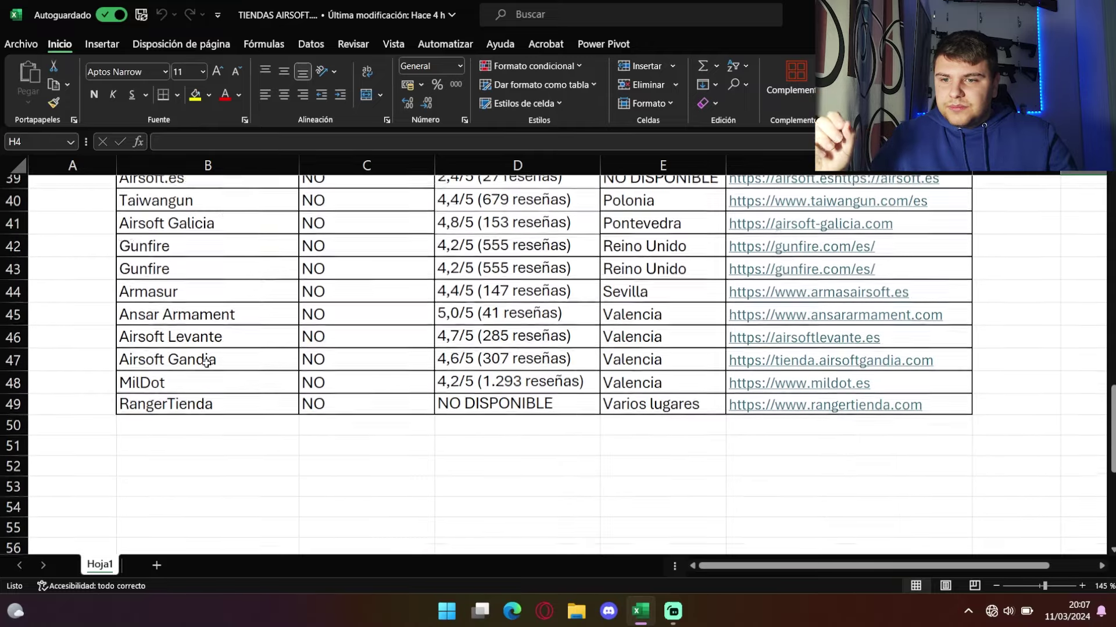
{"action": "scroll", "coordinate": [182, 411], "scroll_direction": "up", "scroll_amount": 1}
{"action": "left_click", "coordinate": [156, 333]}
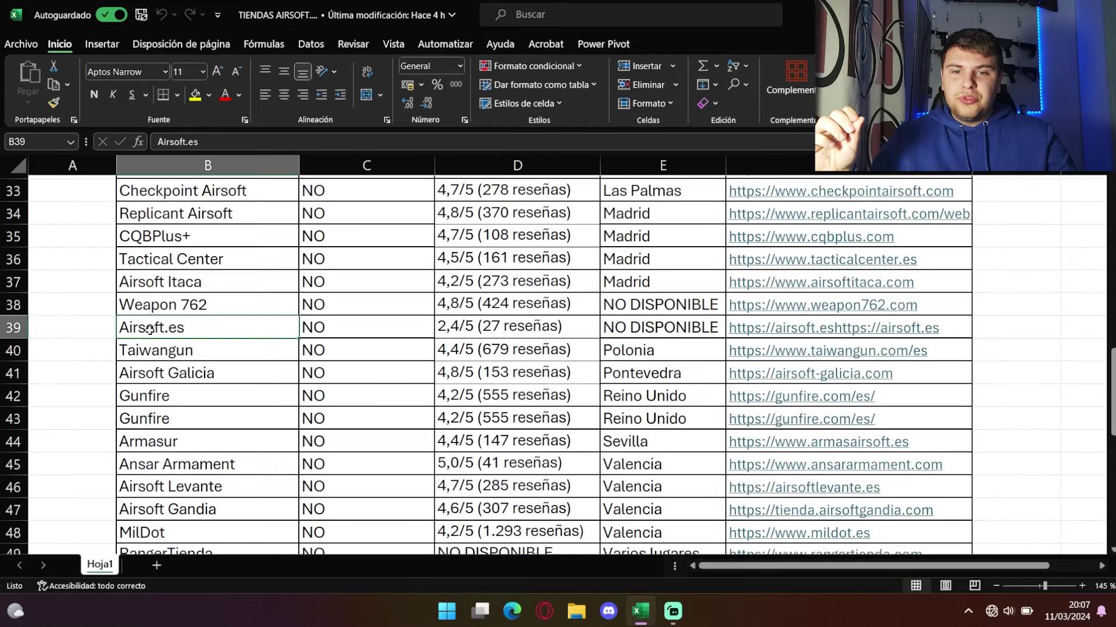
{"action": "left_click", "coordinate": [460, 338]}
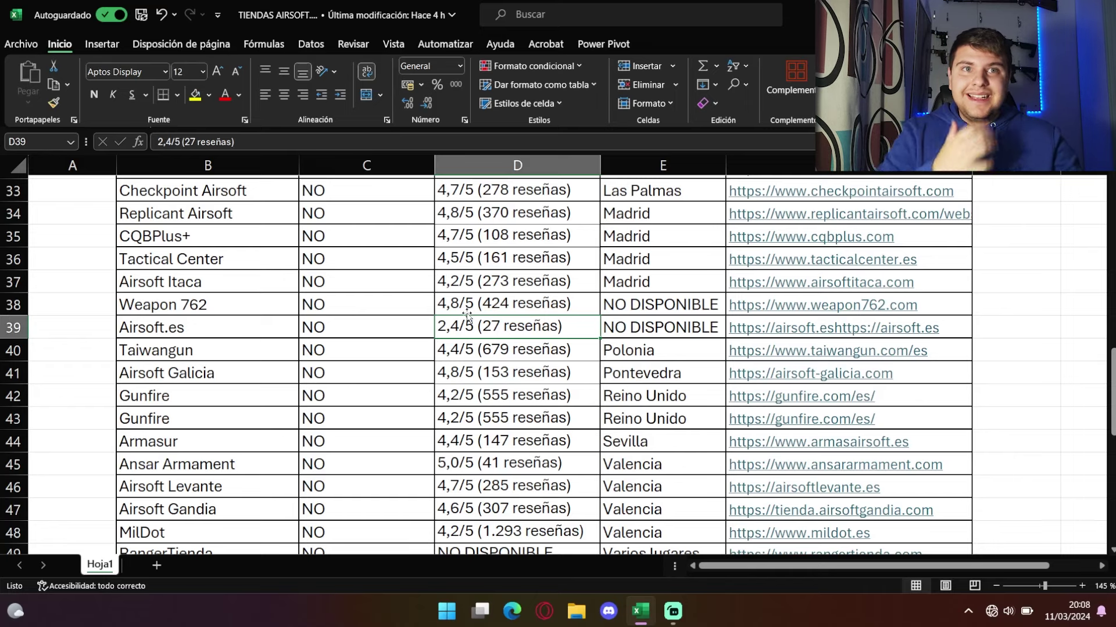
Review the whole store table again, comparing names, financing types, ratings, provinces and links
{"action": "scroll", "coordinate": [483, 315], "scroll_direction": "up", "scroll_amount": 4}
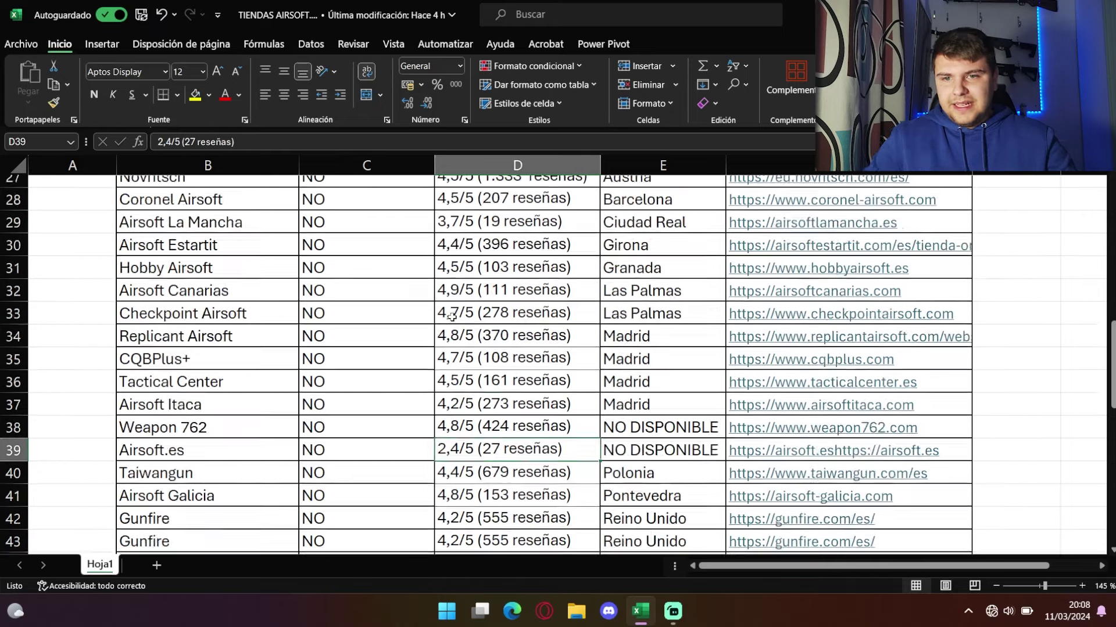
{"action": "scroll", "coordinate": [452, 316], "scroll_direction": "up", "scroll_amount": 7}
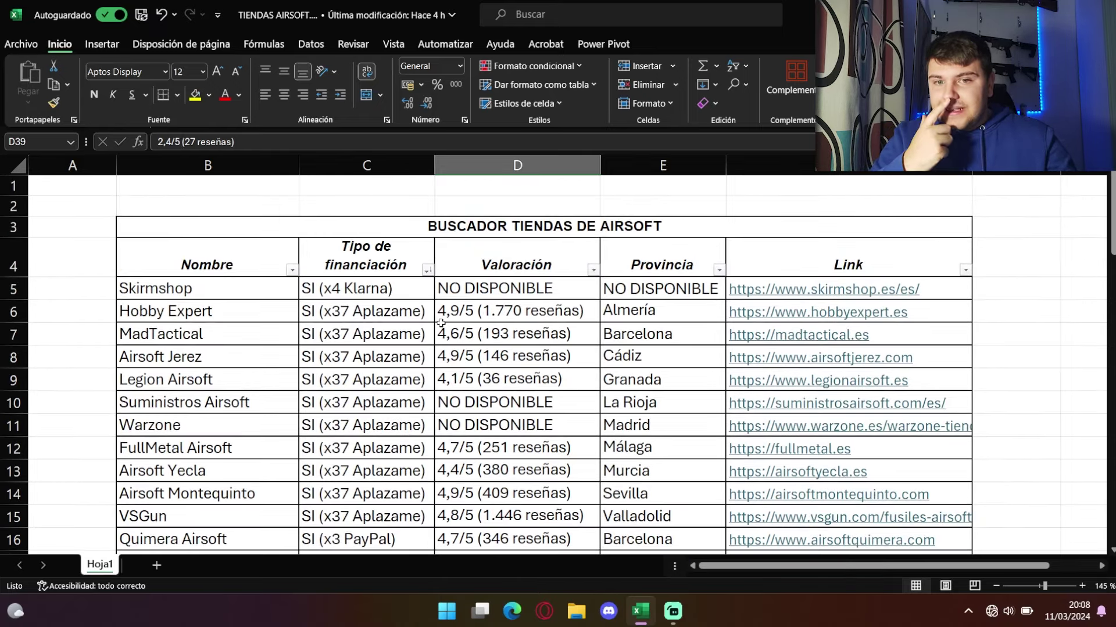
{"action": "scroll", "coordinate": [439, 315], "scroll_direction": "down", "scroll_amount": 2}
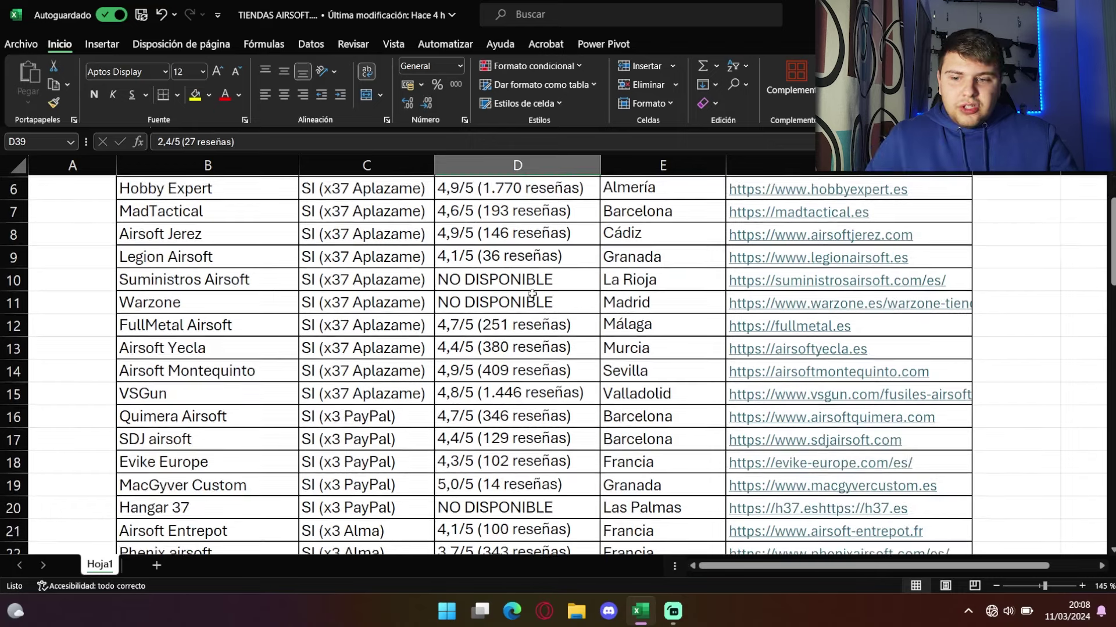
{"action": "scroll", "coordinate": [436, 312], "scroll_direction": "down", "scroll_amount": 1, "text": "ctrl"}
{"action": "scroll", "coordinate": [436, 312], "scroll_direction": "down", "scroll_amount": 3, "text": "ctrl"}
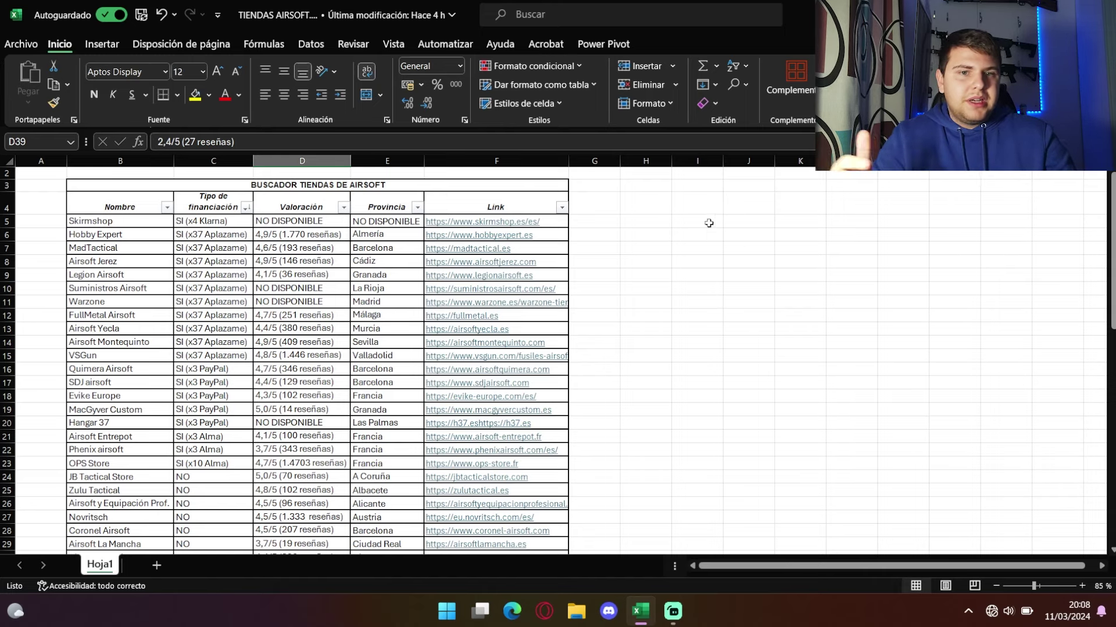
{"action": "scroll", "coordinate": [897, 424], "scroll_direction": "down", "scroll_amount": 1}
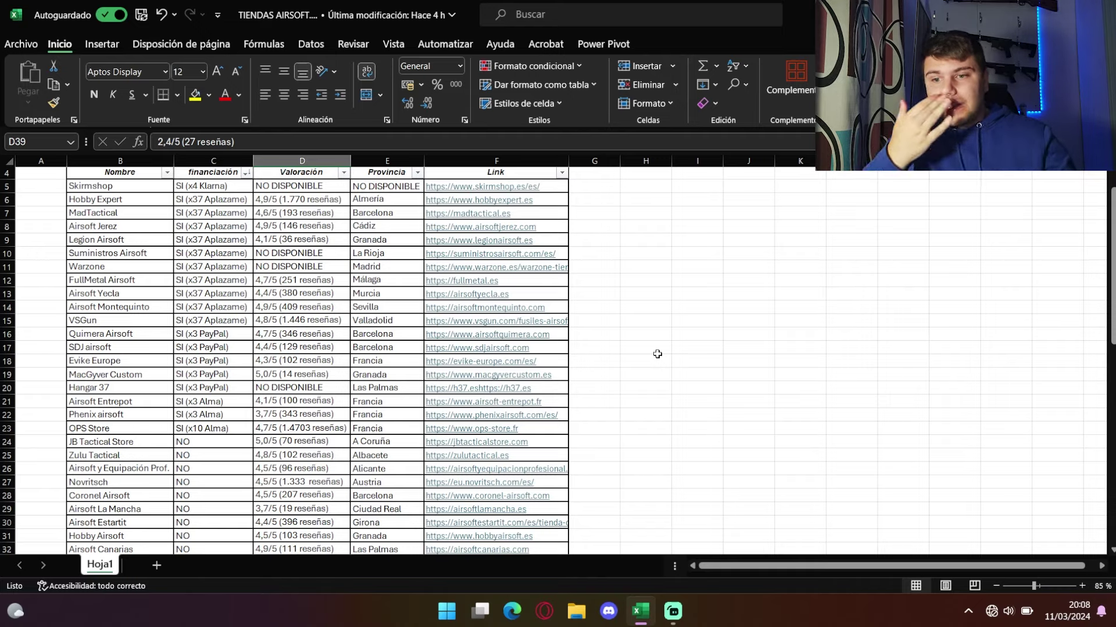
{"action": "scroll", "coordinate": [273, 391], "scroll_direction": "down", "scroll_amount": 9}
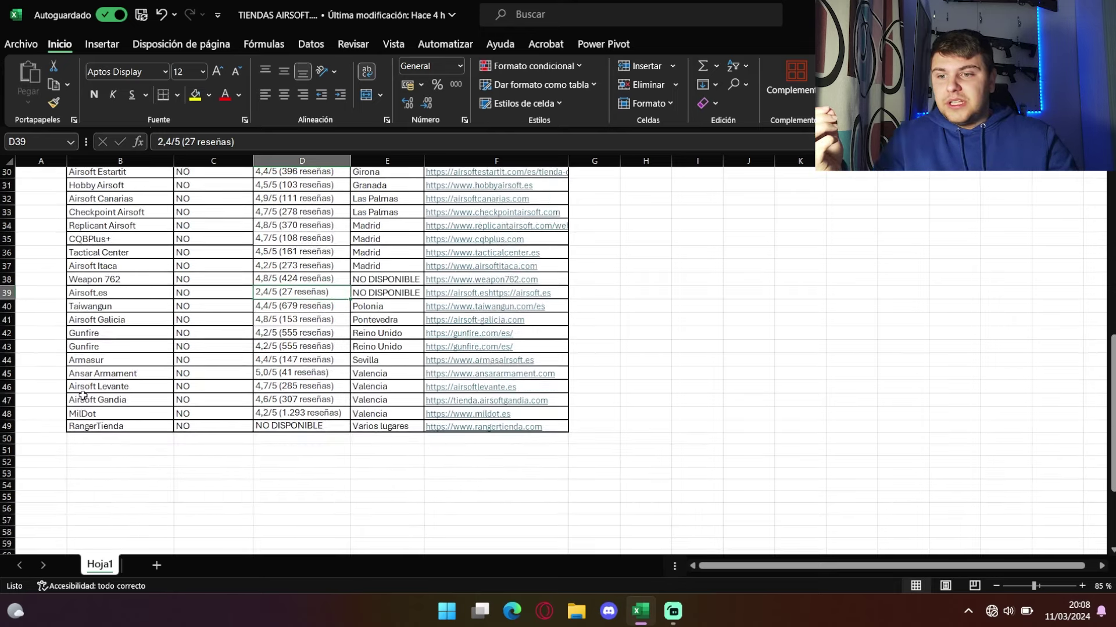
{"action": "scroll", "coordinate": [128, 372], "scroll_direction": "up", "scroll_amount": 8}
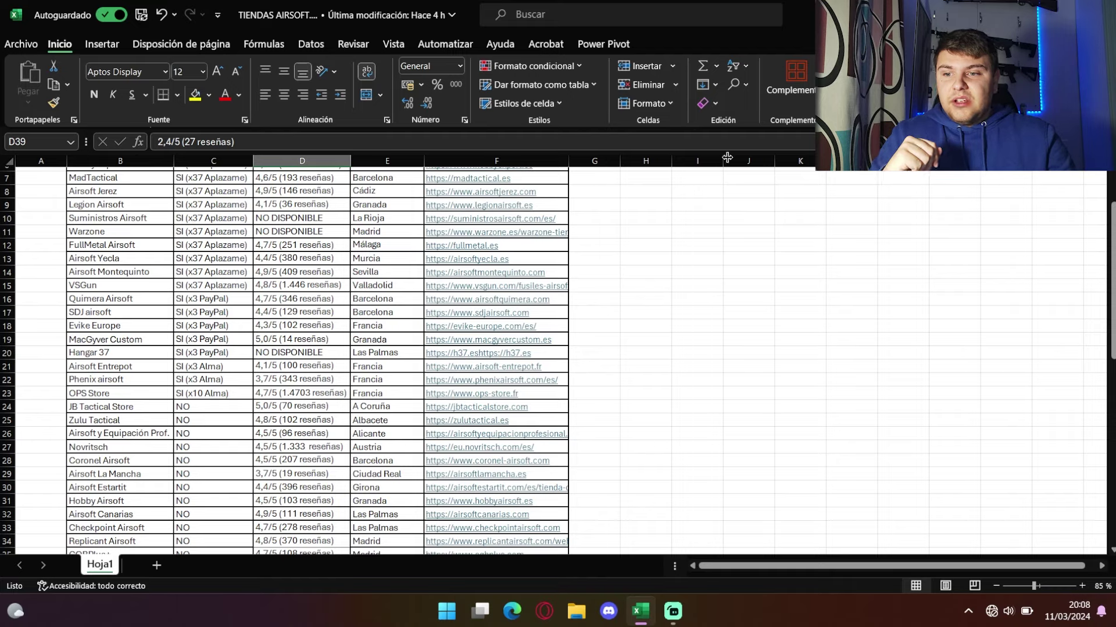
{"action": "scroll", "coordinate": [293, 387], "scroll_direction": "down", "scroll_amount": 2}
{"action": "scroll", "coordinate": [114, 372], "scroll_direction": "down", "scroll_amount": 1}
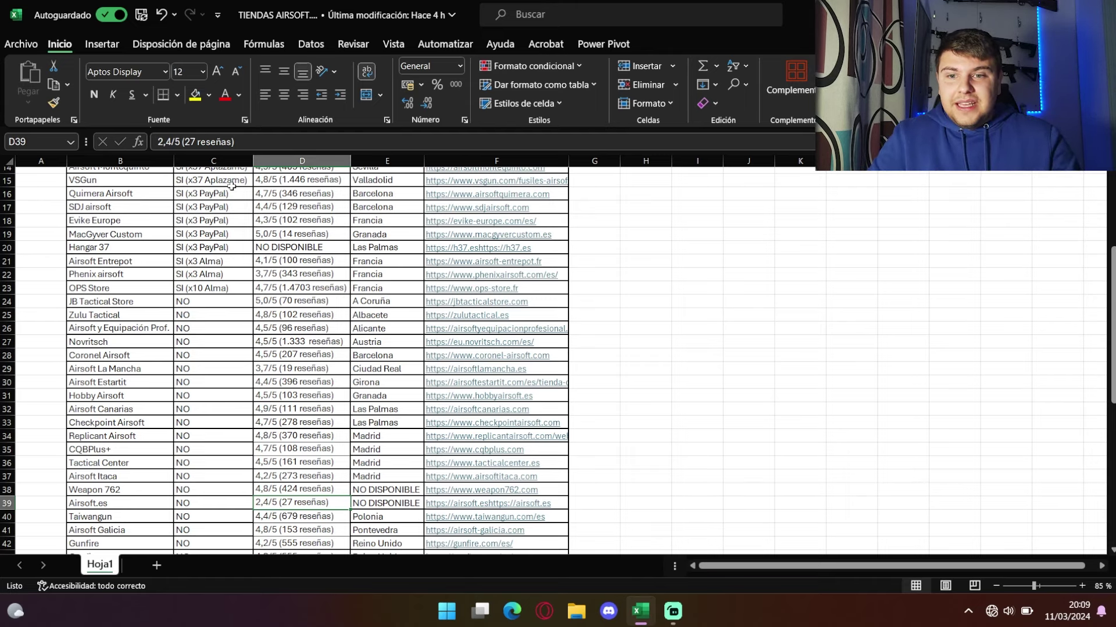
{"action": "scroll", "coordinate": [228, 283], "scroll_direction": "up", "scroll_amount": 4}
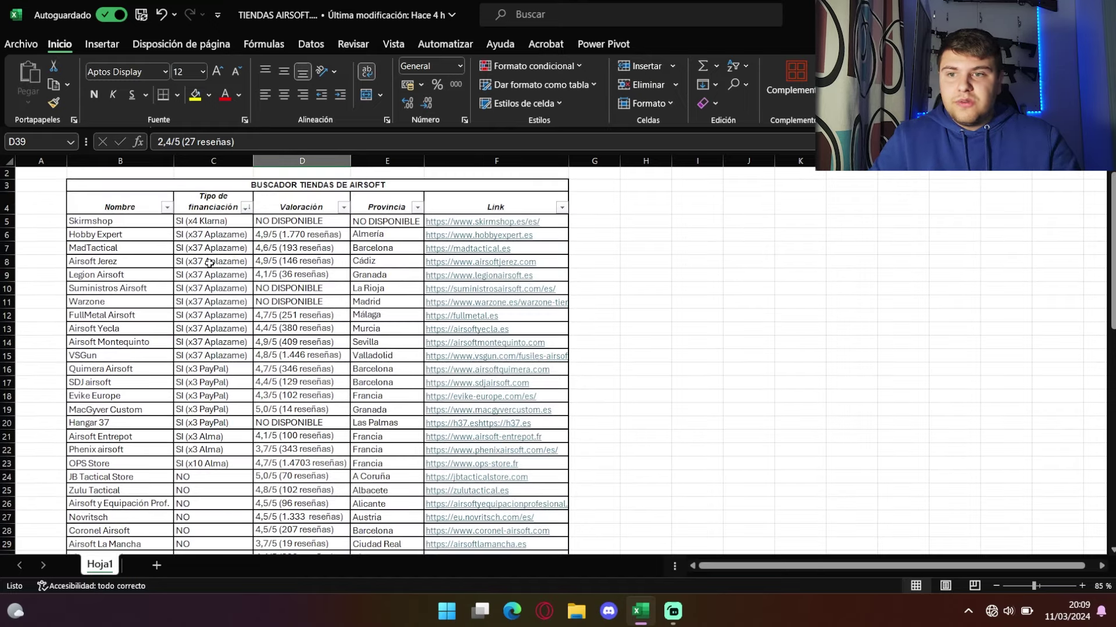
{"action": "scroll", "coordinate": [374, 295], "scroll_direction": "up", "scroll_amount": 1}
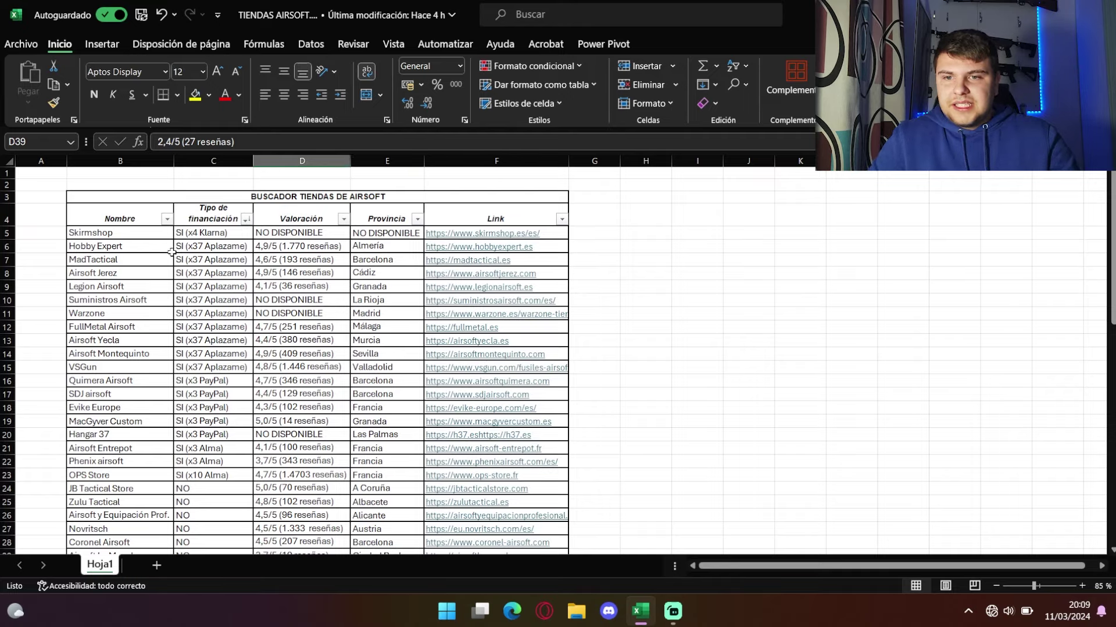
Sort the store table alphabetically from A to Z by the Nombre column
{"action": "scroll", "coordinate": [216, 293], "scroll_direction": "up", "scroll_amount": 4}
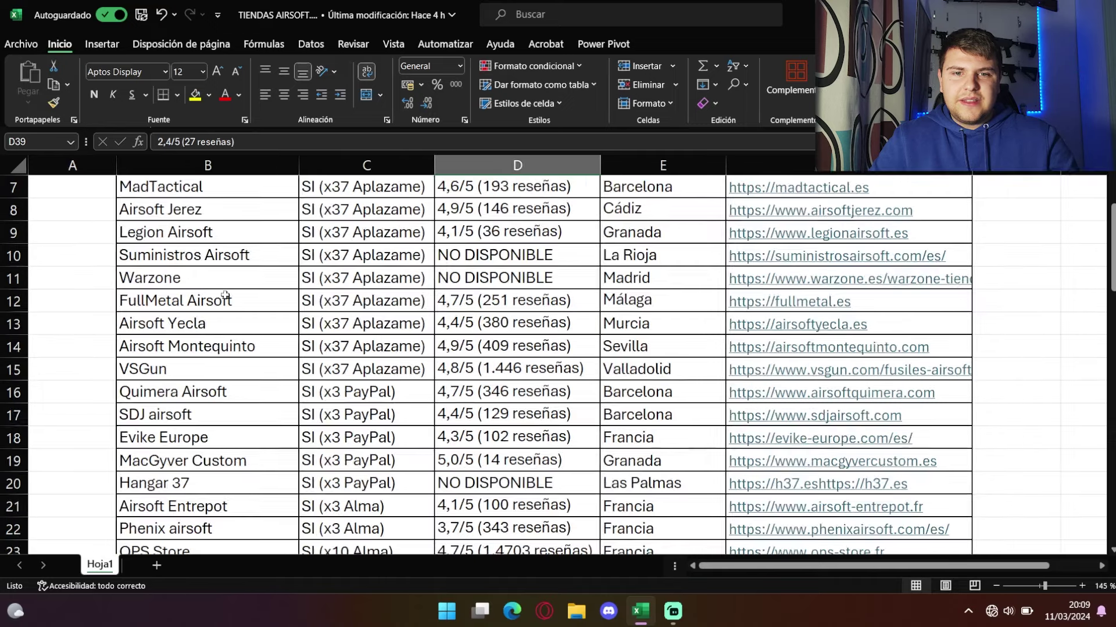
{"action": "scroll", "coordinate": [428, 354], "scroll_direction": "up", "scroll_amount": 1}
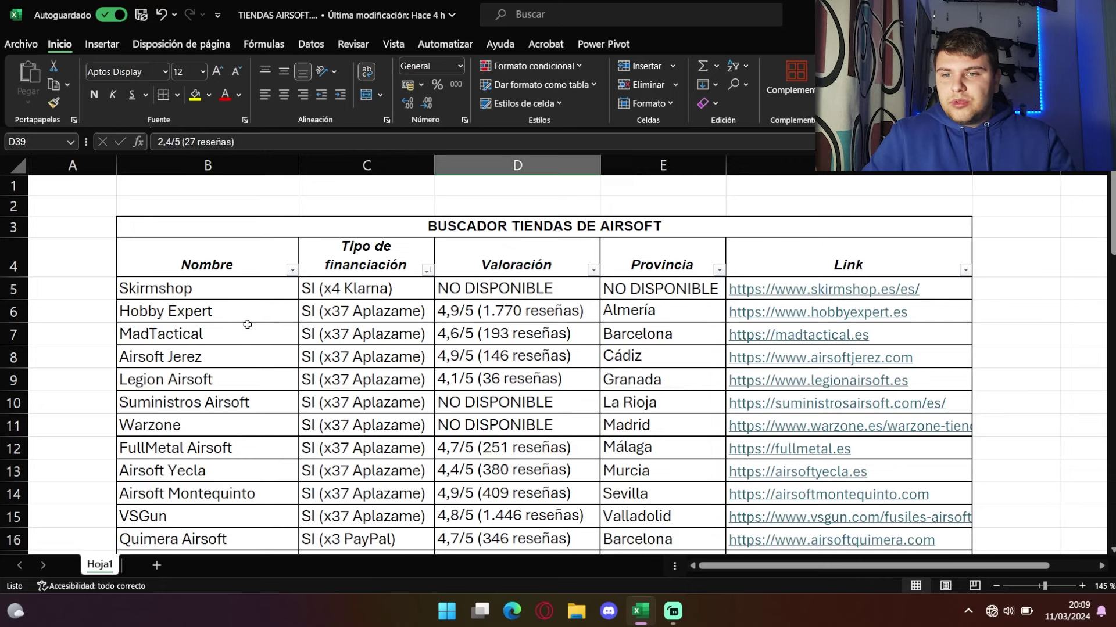
{"action": "left_click", "coordinate": [292, 270]}
{"action": "left_click", "coordinate": [195, 271]}
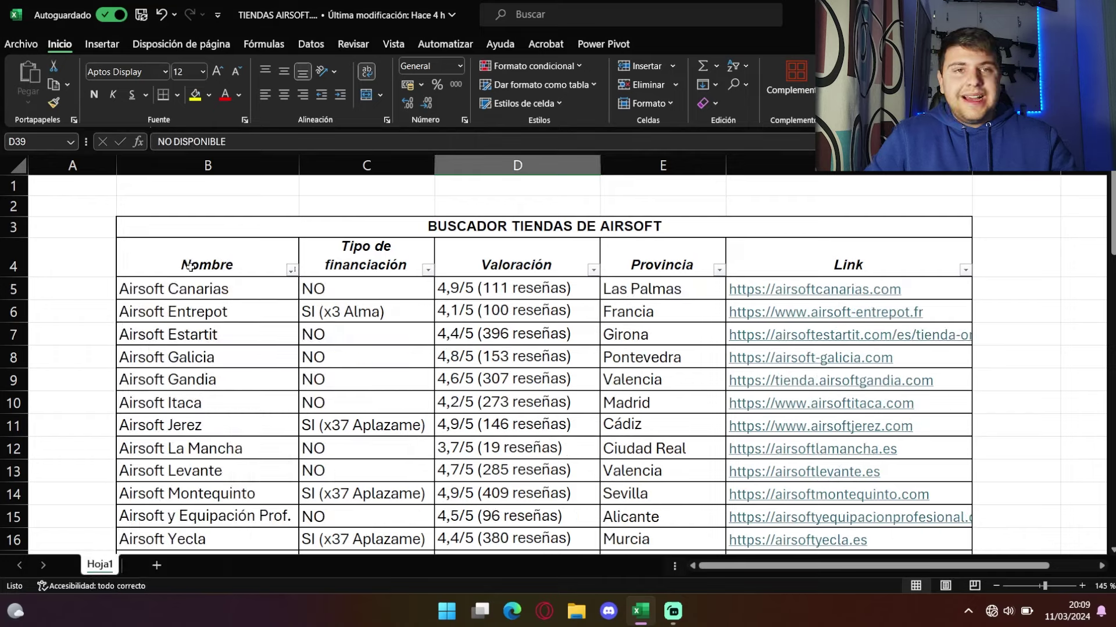
Sort the store table from A to Z by the Tipo de financiación column and review the financing types down the table
{"action": "scroll", "coordinate": [198, 366], "scroll_direction": "down", "scroll_amount": 5}
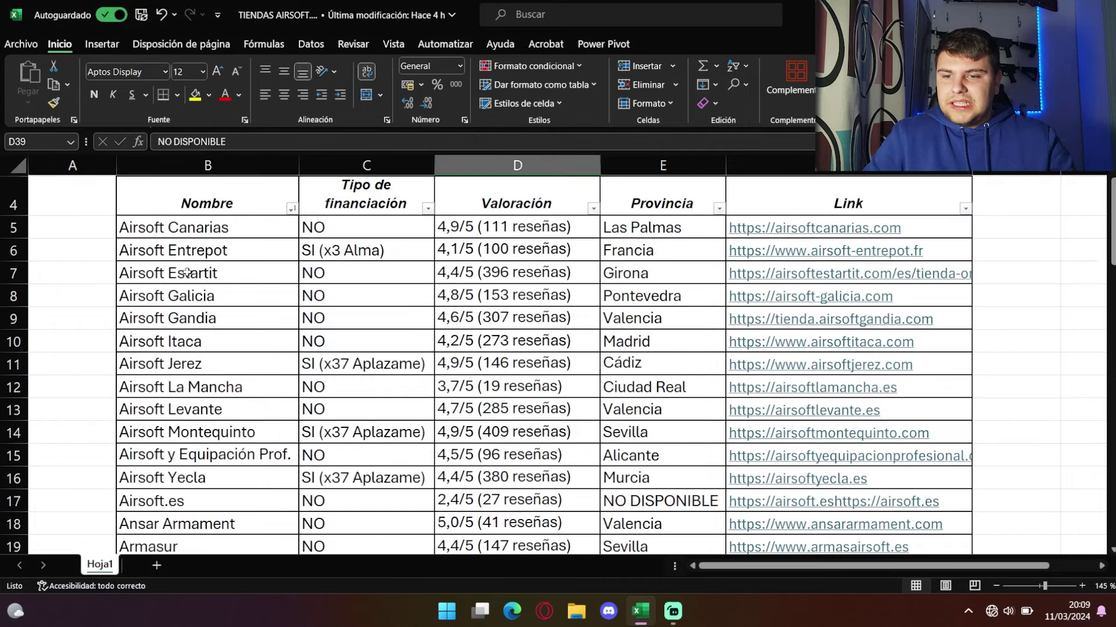
{"action": "scroll", "coordinate": [184, 288], "scroll_direction": "down", "scroll_amount": 7}
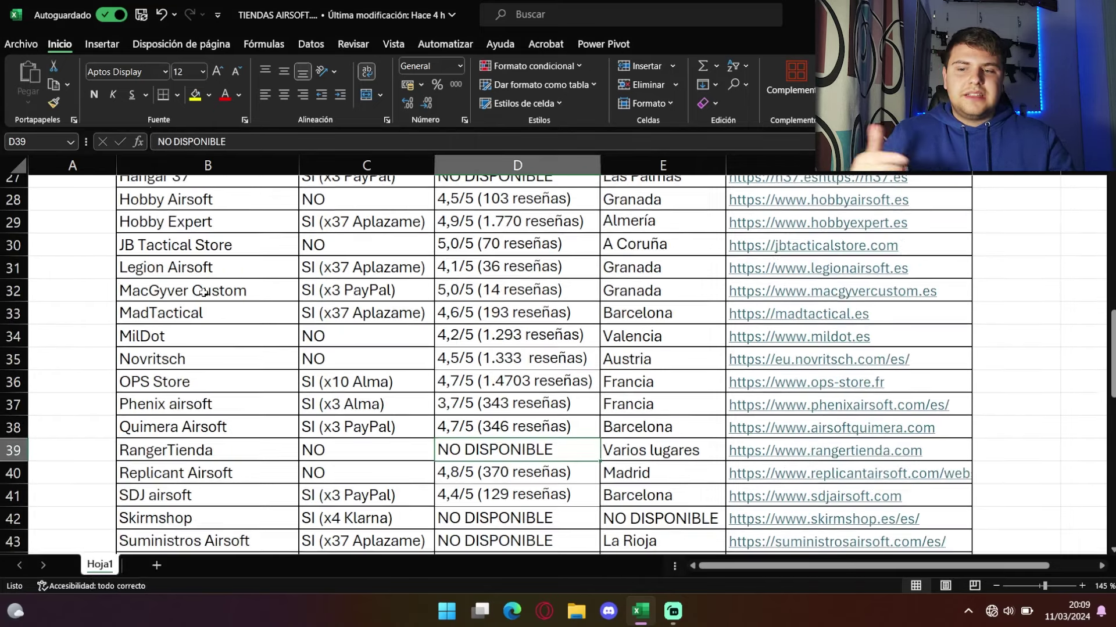
{"action": "scroll", "coordinate": [197, 436], "scroll_direction": "up", "scroll_amount": 12}
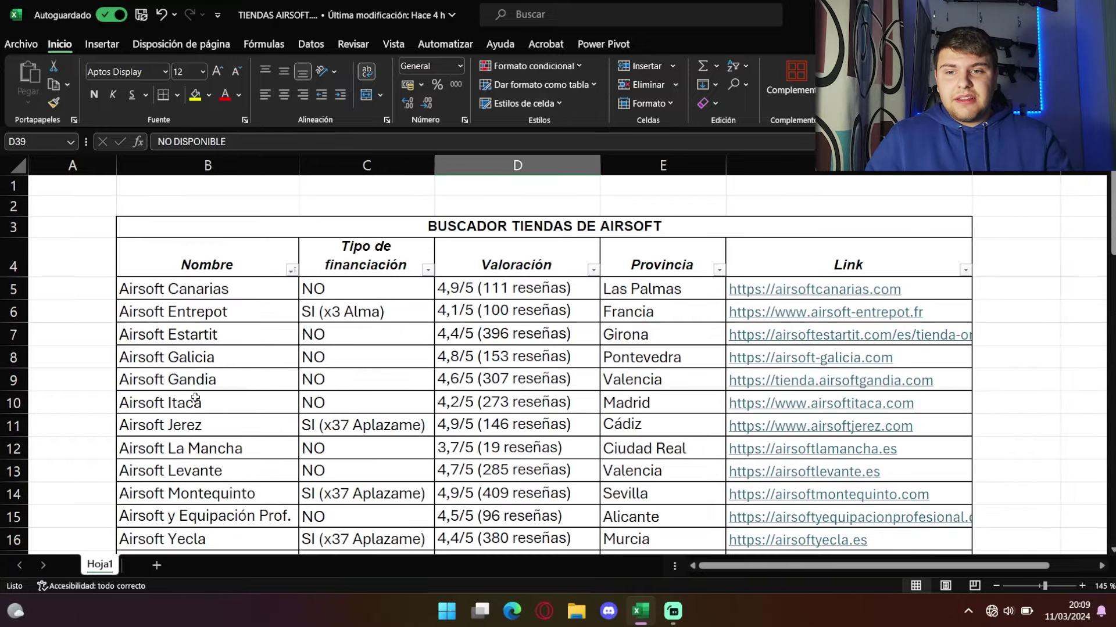
{"action": "left_click", "coordinate": [429, 270]}
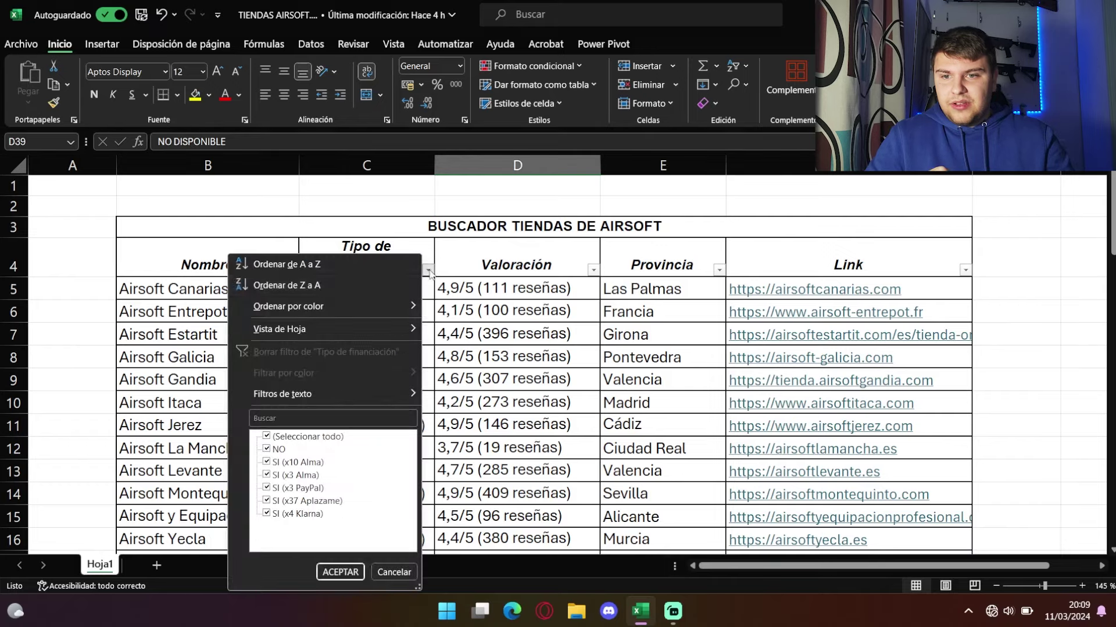
{"action": "left_click", "coordinate": [319, 266]}
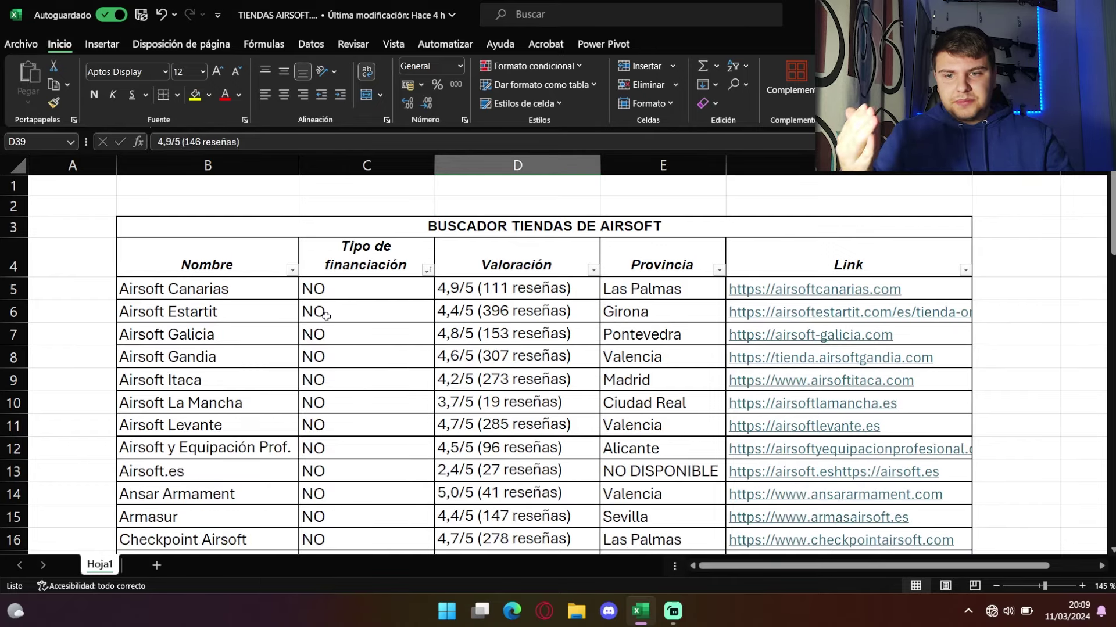
{"action": "scroll", "coordinate": [326, 315], "scroll_direction": "down", "scroll_amount": 6}
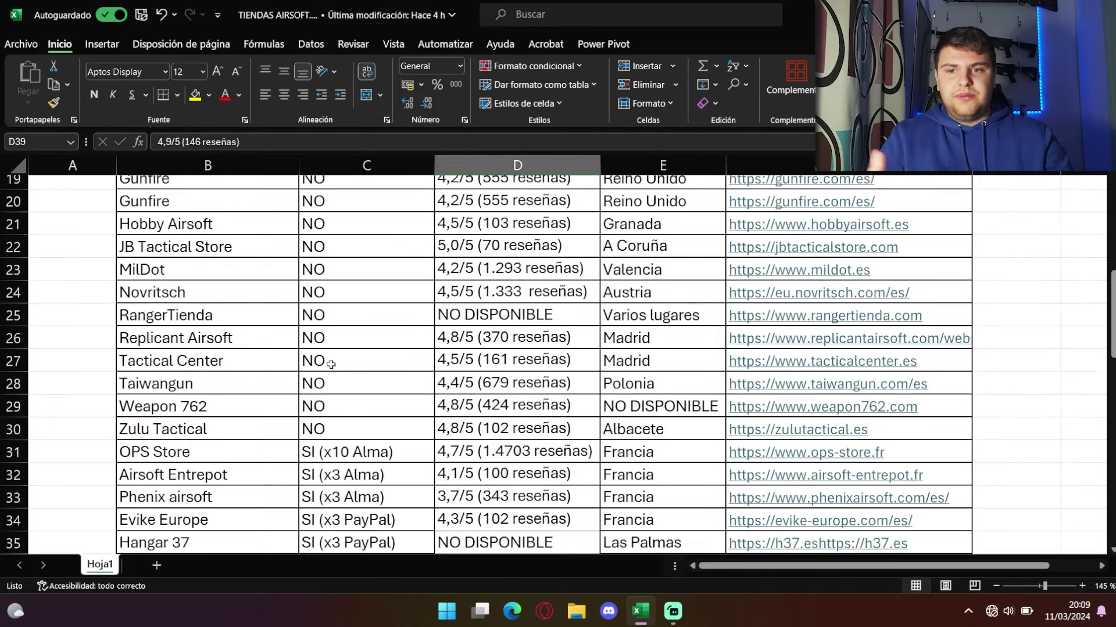
{"action": "scroll", "coordinate": [331, 365], "scroll_direction": "up", "scroll_amount": 5}
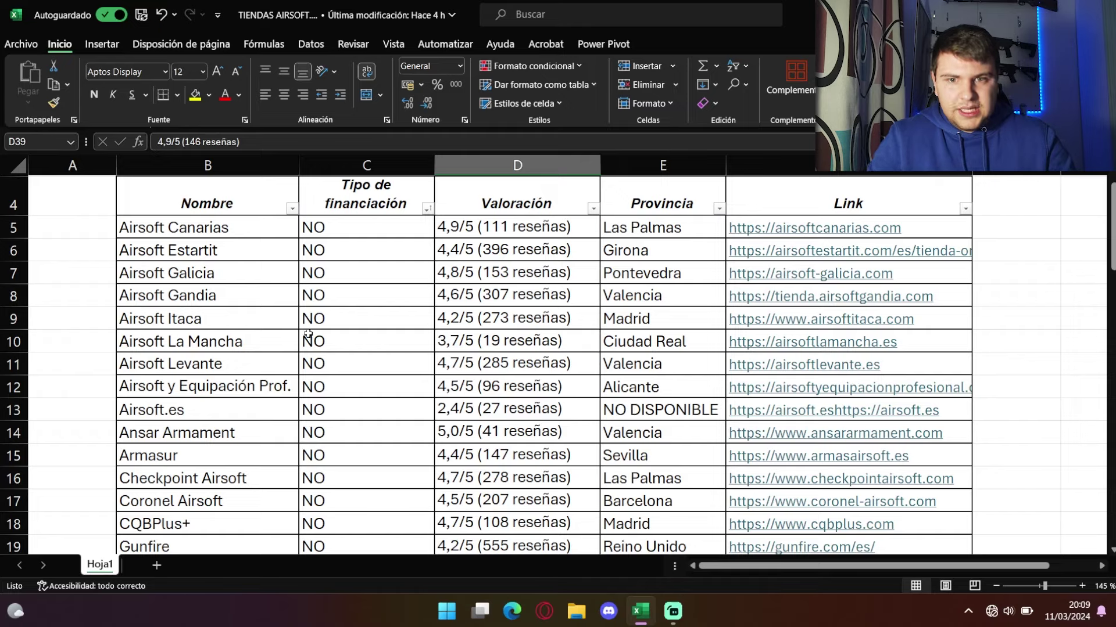
{"action": "scroll", "coordinate": [391, 279], "scroll_direction": "down", "scroll_amount": 10}
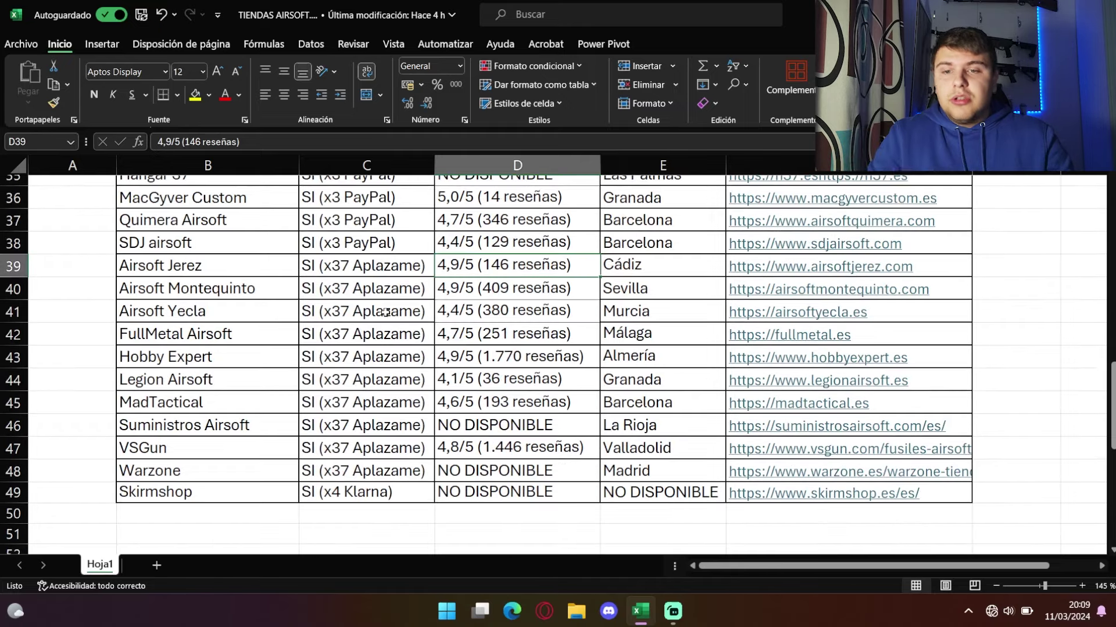
Reverse the Tipo de financiación sort to Z to A and review the stores grouped by financing type
{"action": "scroll", "coordinate": [377, 297], "scroll_direction": "up", "scroll_amount": 12}
{"action": "left_click", "coordinate": [428, 271]}
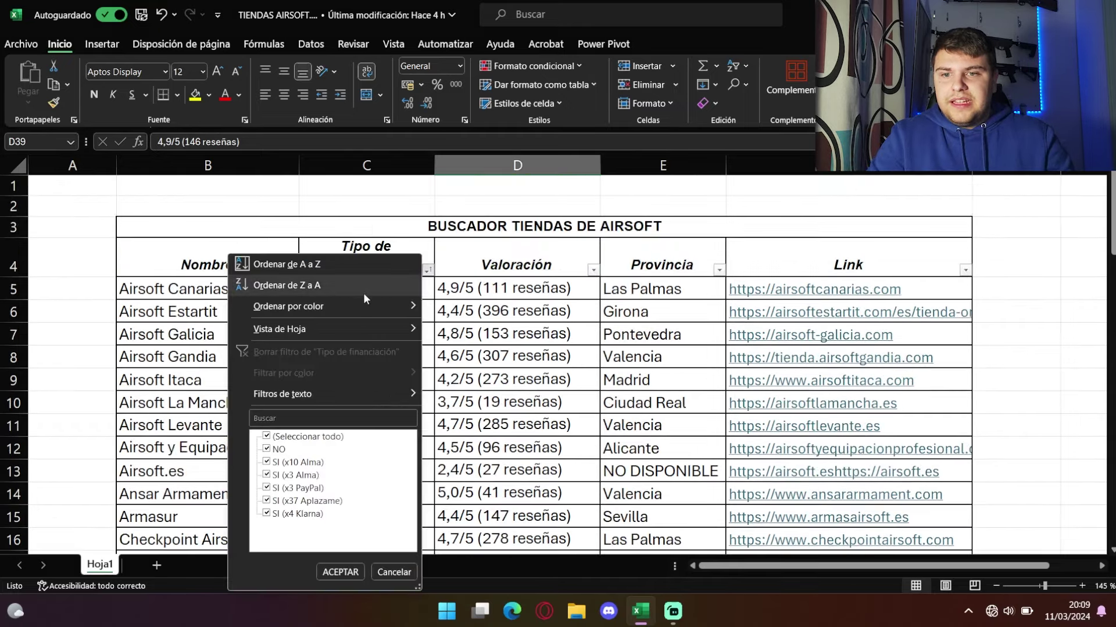
{"action": "left_click", "coordinate": [329, 290]}
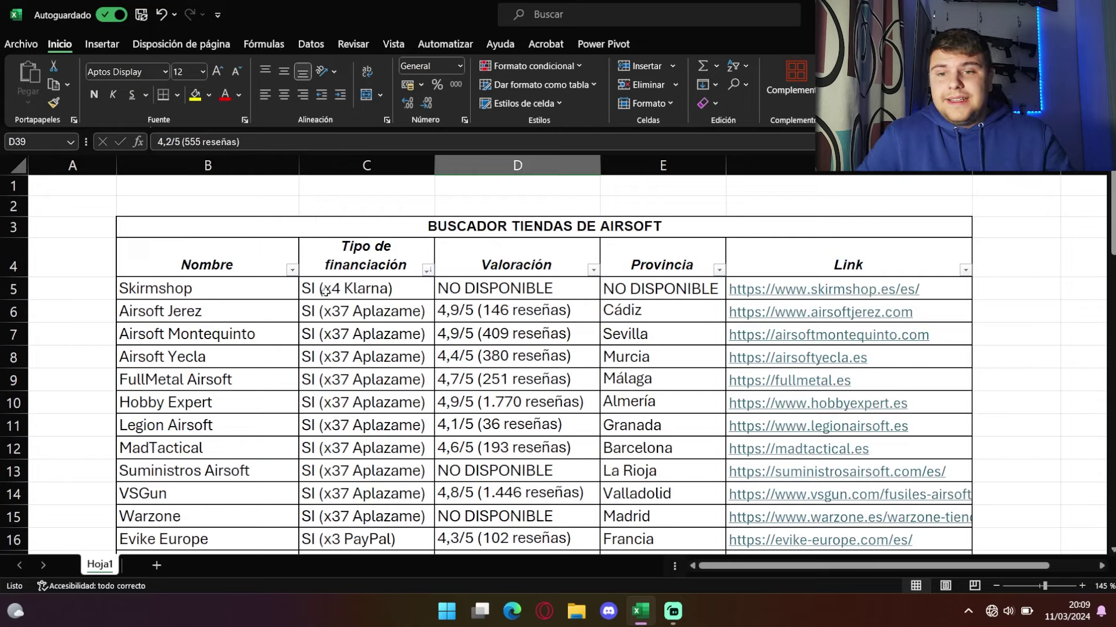
{"action": "scroll", "coordinate": [307, 288], "scroll_direction": "down", "scroll_amount": 1}
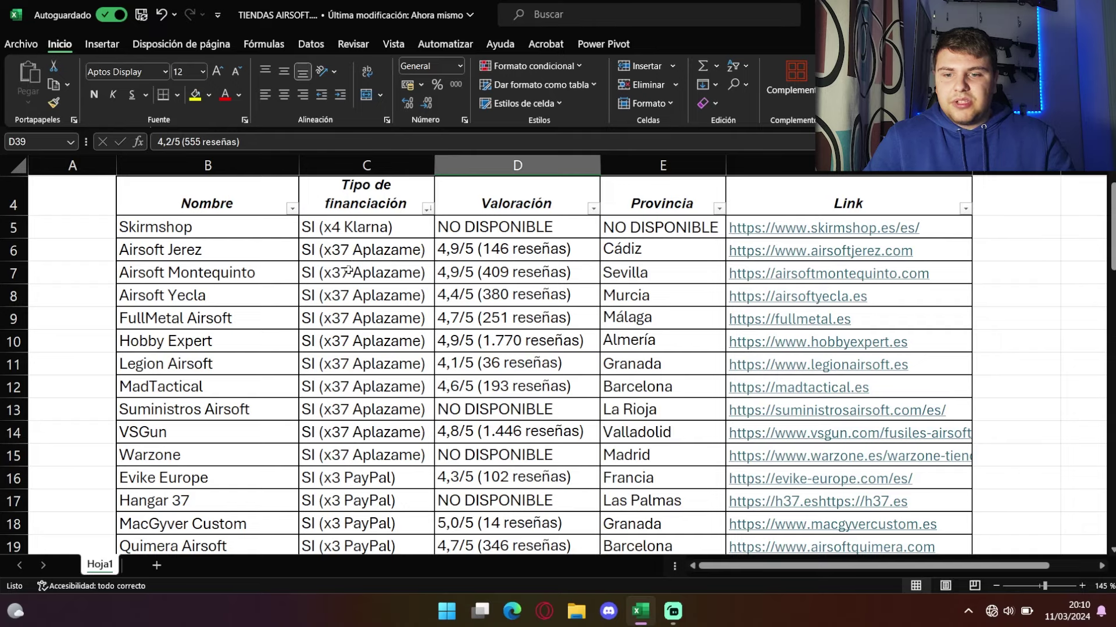
{"action": "scroll", "coordinate": [343, 310], "scroll_direction": "down", "scroll_amount": 1}
{"action": "scroll", "coordinate": [325, 294], "scroll_direction": "up", "scroll_amount": 2}
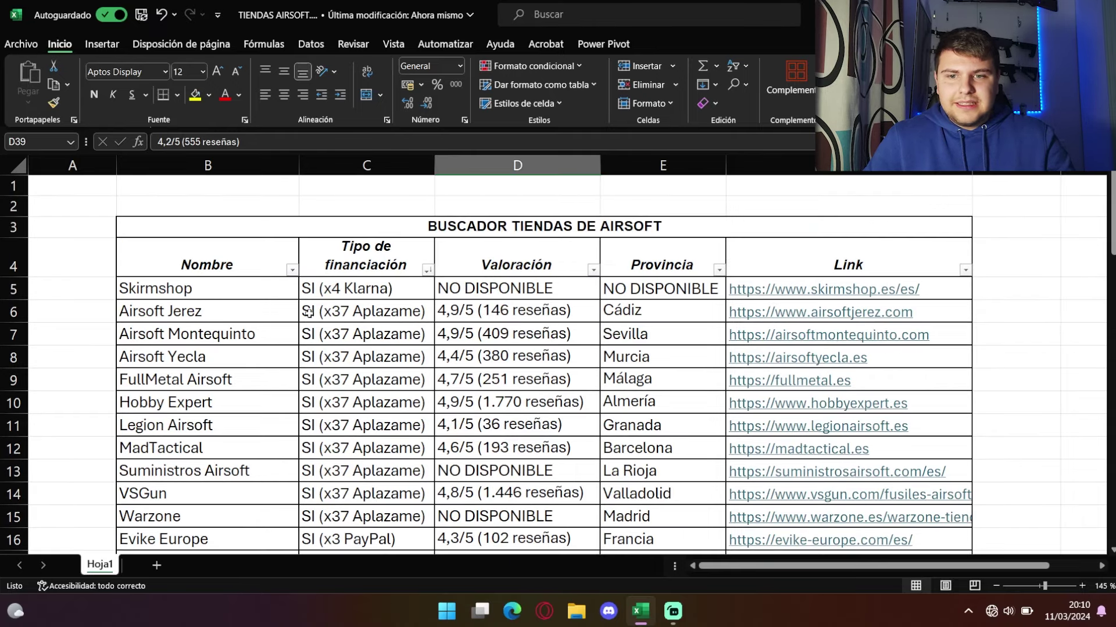
{"action": "scroll", "coordinate": [321, 343], "scroll_direction": "down", "scroll_amount": 3}
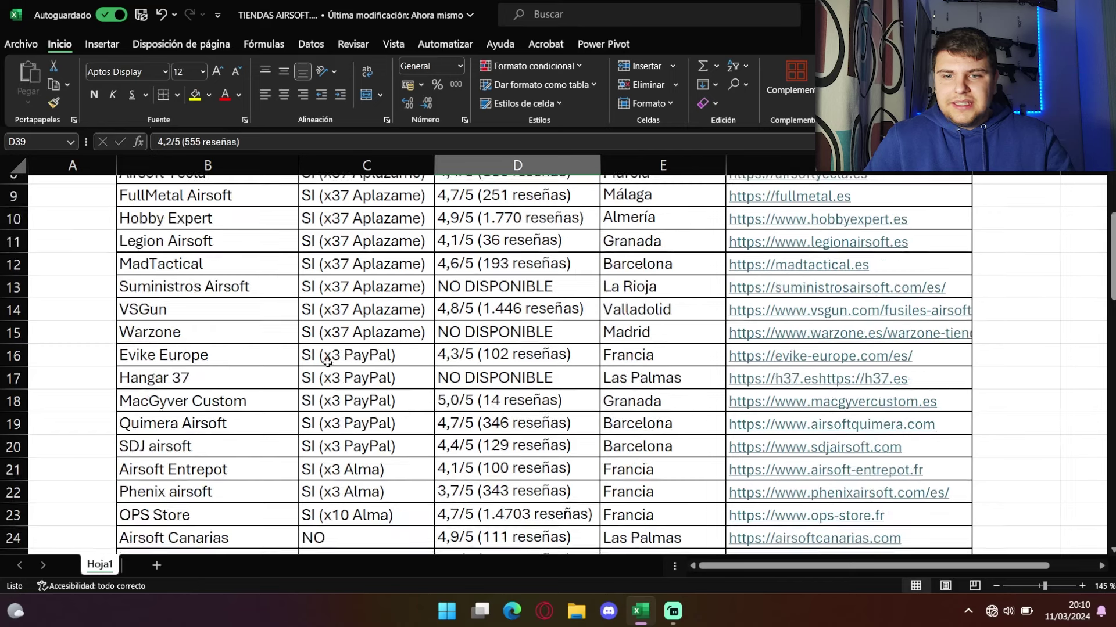
{"action": "scroll", "coordinate": [343, 366], "scroll_direction": "down", "scroll_amount": 2}
{"action": "scroll", "coordinate": [348, 376], "scroll_direction": "down", "scroll_amount": 1}
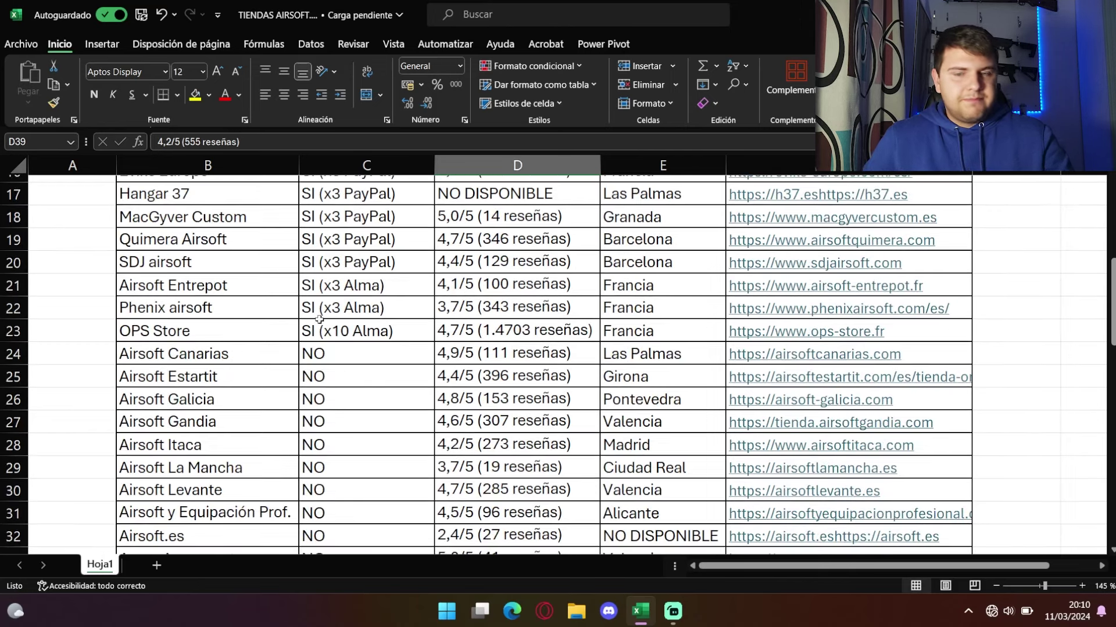
Sort the store table from A to Z by the Valoración column
{"action": "scroll", "coordinate": [319, 319], "scroll_direction": "up", "scroll_amount": 5}
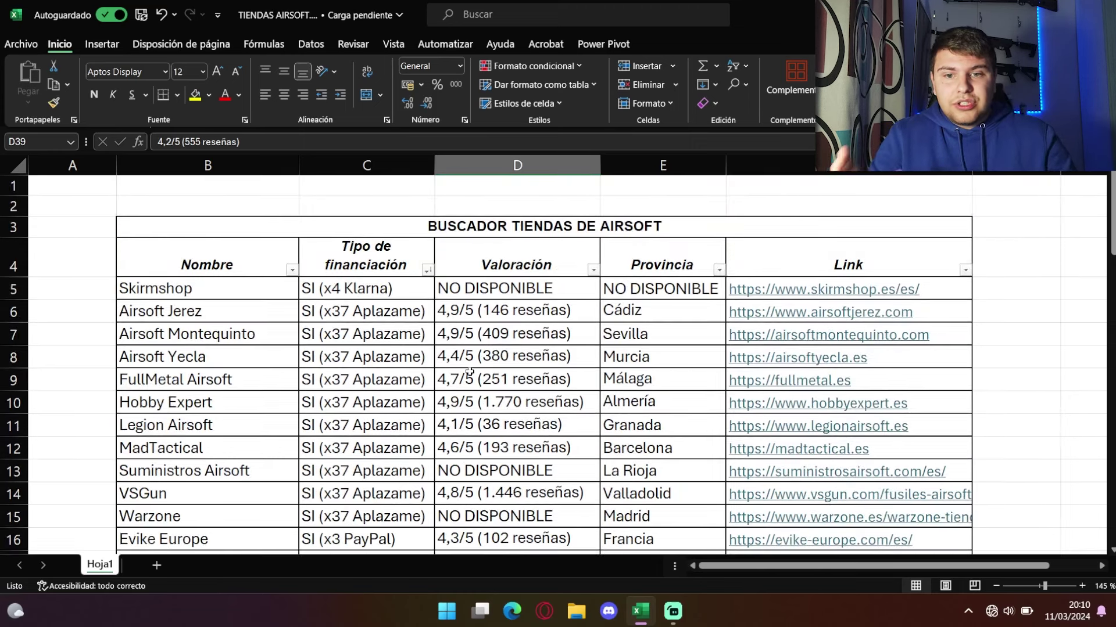
{"action": "left_click", "coordinate": [594, 271]}
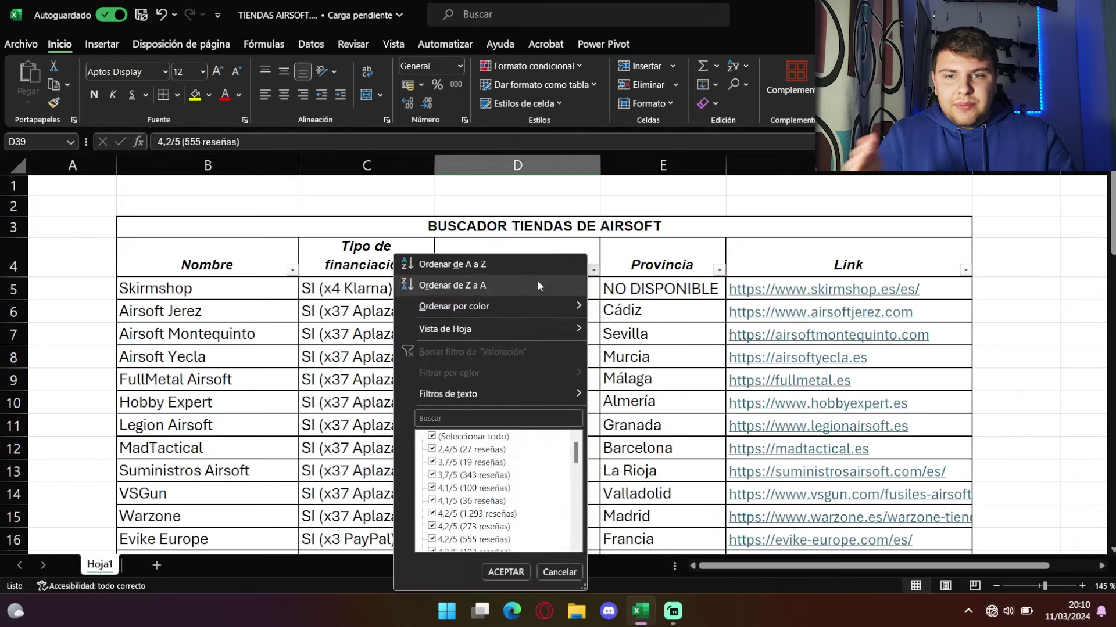
{"action": "left_click", "coordinate": [503, 264]}
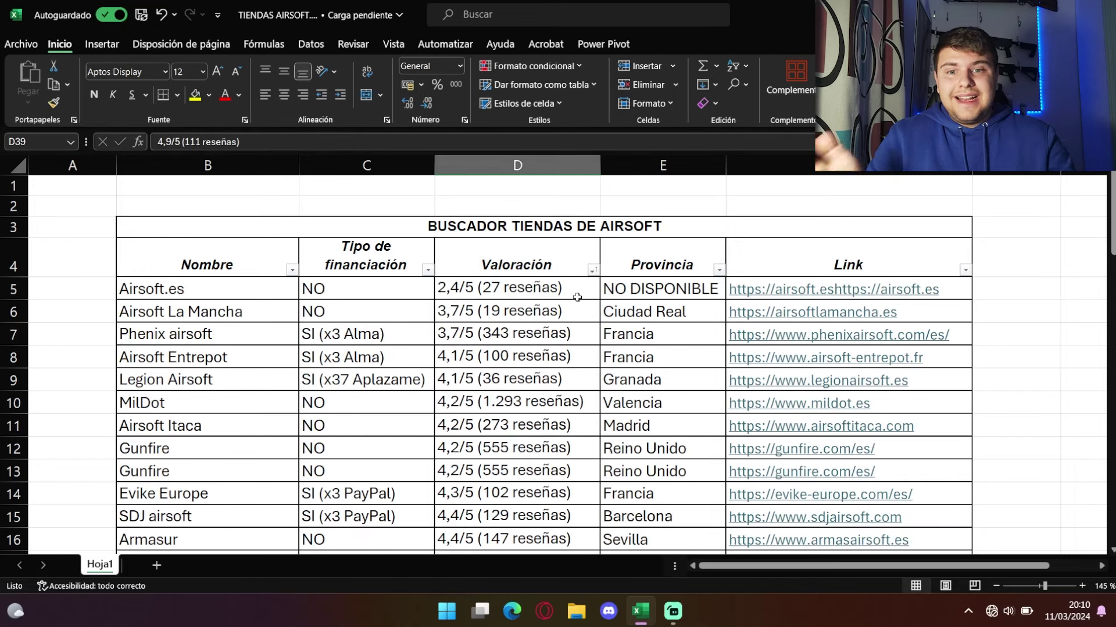
Sort the store table from Z to A by the Valoración column and review the ratings down to the last store
{"action": "left_click", "coordinate": [593, 271]}
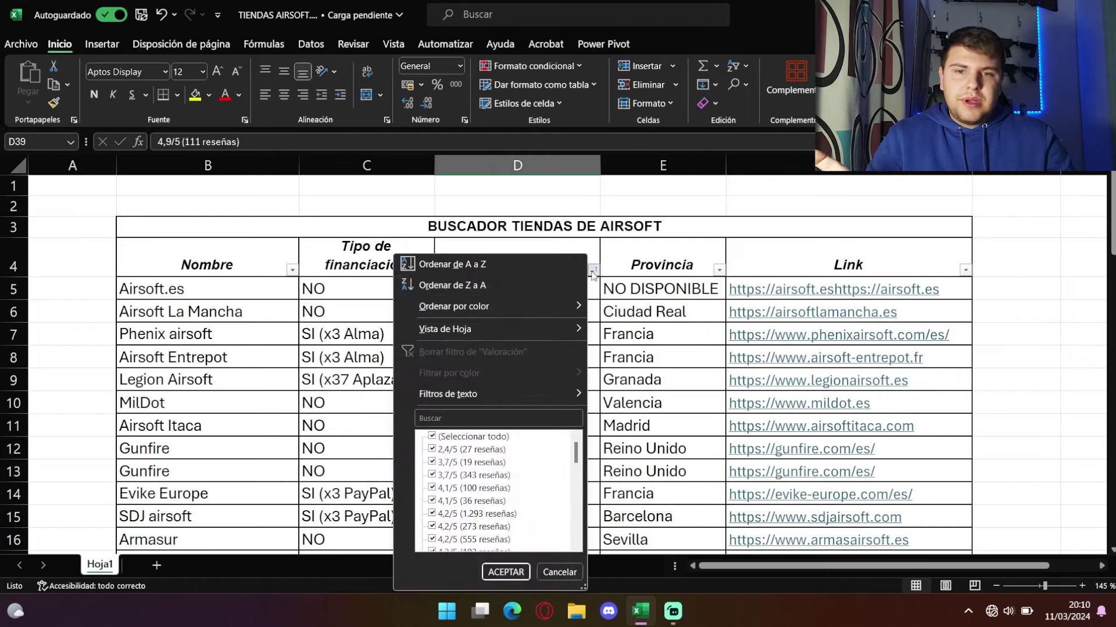
{"action": "left_click", "coordinate": [488, 287]}
{"action": "scroll", "coordinate": [498, 327], "scroll_direction": "down", "scroll_amount": 1}
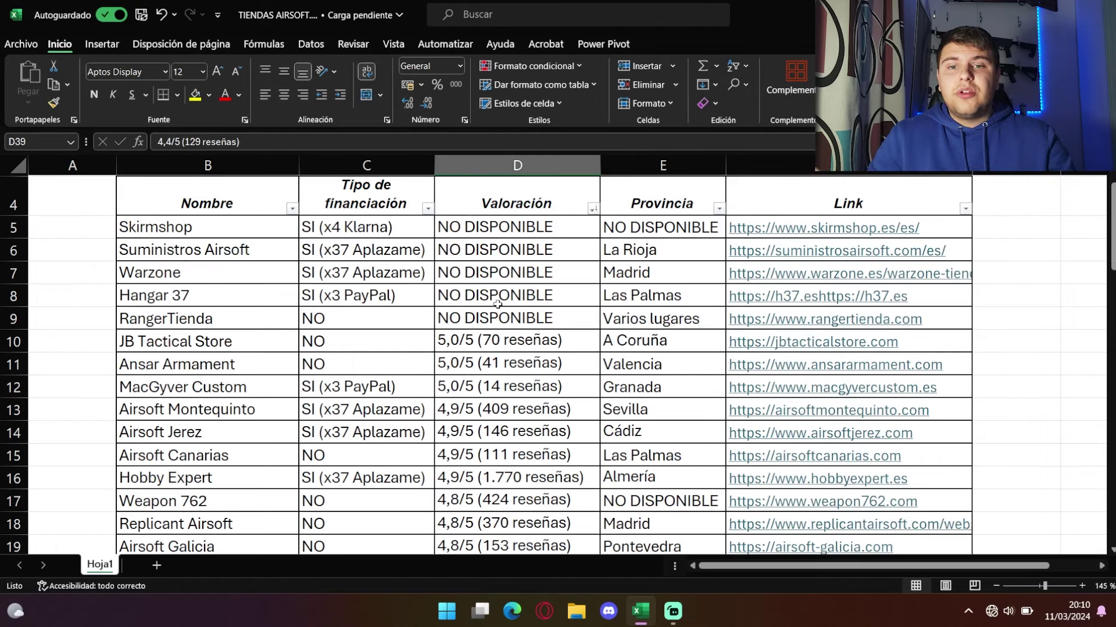
{"action": "scroll", "coordinate": [503, 301], "scroll_direction": "down", "scroll_amount": 1}
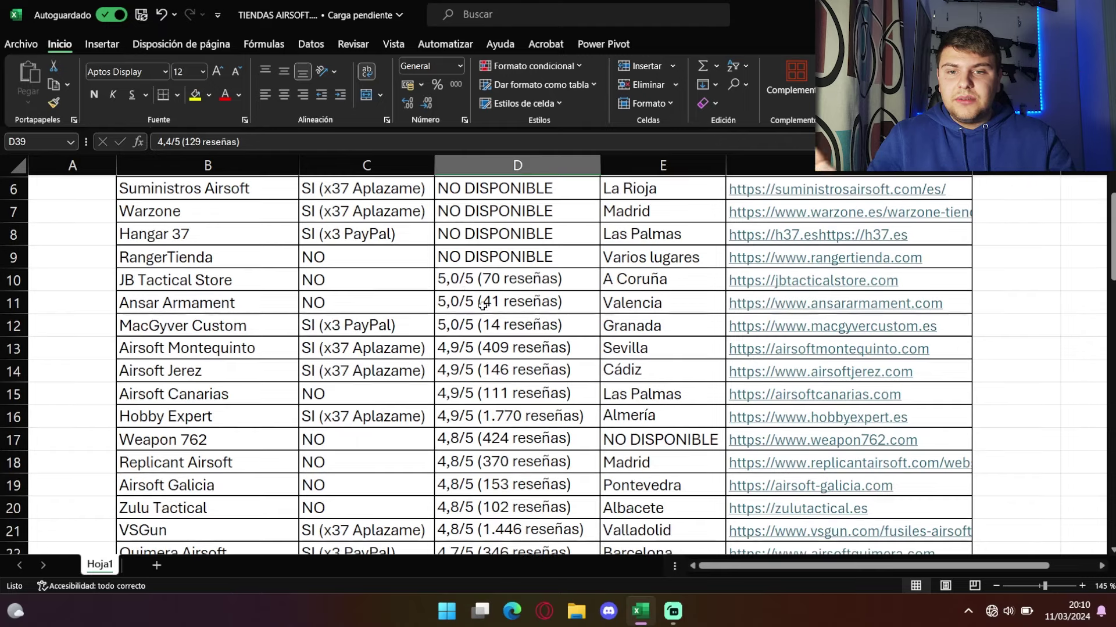
{"action": "scroll", "coordinate": [468, 278], "scroll_direction": "down", "scroll_amount": 1}
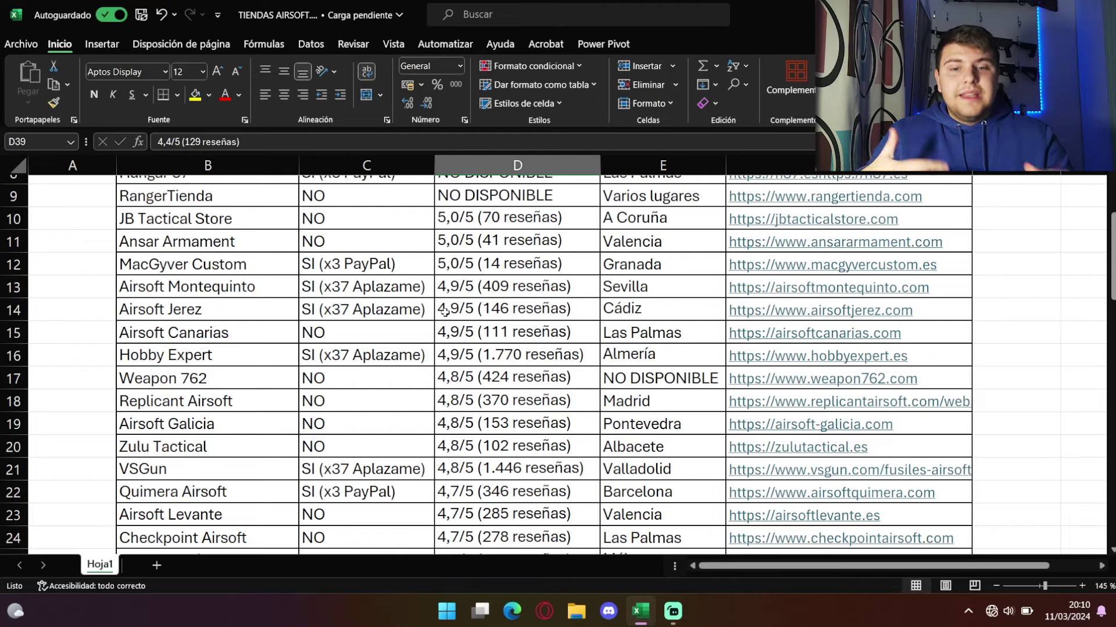
{"action": "scroll", "coordinate": [423, 317], "scroll_direction": "down", "scroll_amount": 4}
{"action": "scroll", "coordinate": [424, 317], "scroll_direction": "down", "scroll_amount": 9}
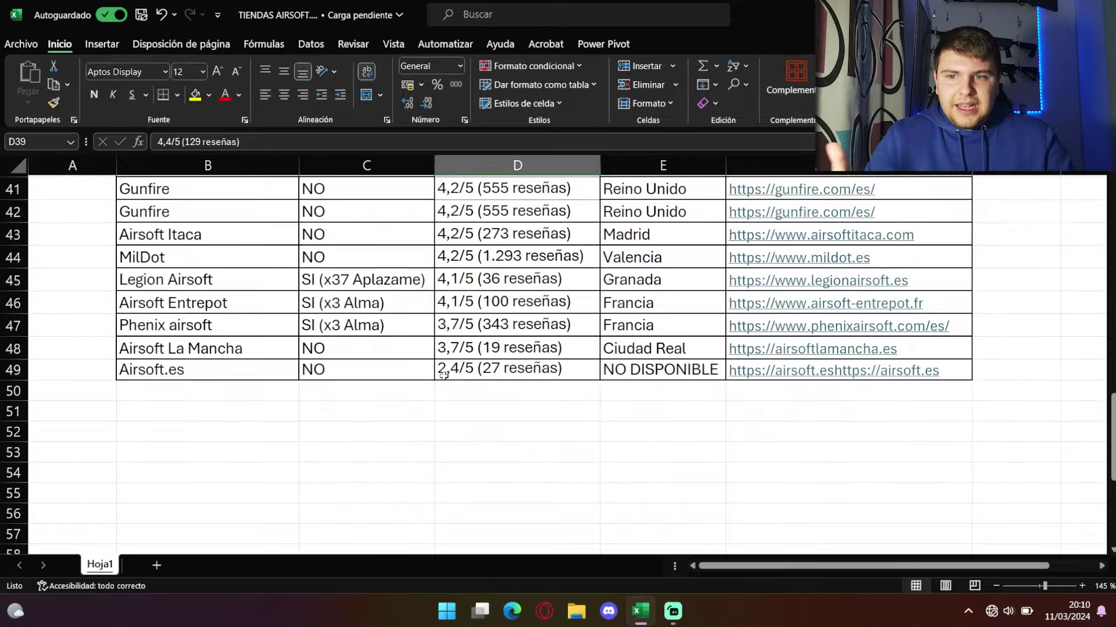
{"action": "scroll", "coordinate": [441, 366], "scroll_direction": "up", "scroll_amount": 4}
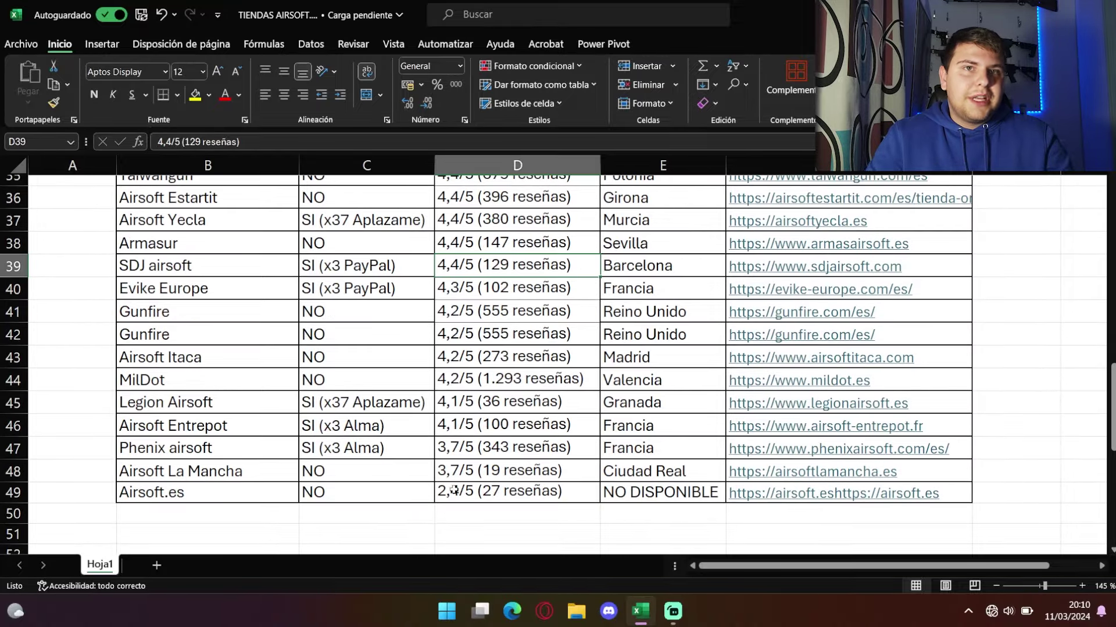
Sort the store table from A to Z by the Provincia column and review the provinces through the end of the table
{"action": "scroll", "coordinate": [594, 463], "scroll_direction": "up", "scroll_amount": 11}
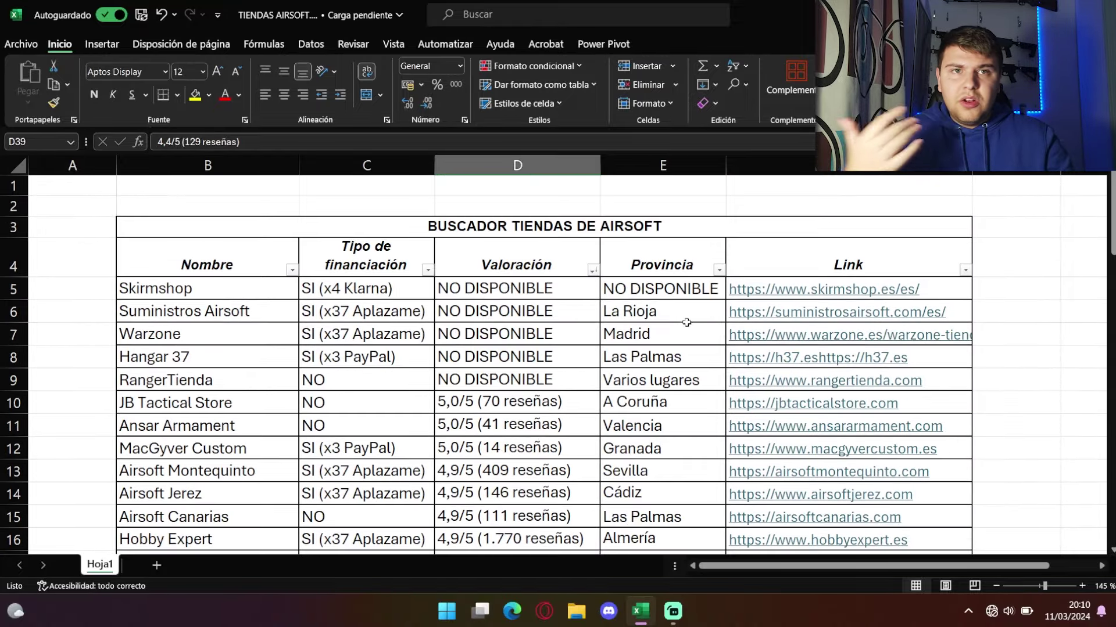
{"action": "left_click", "coordinate": [718, 270]}
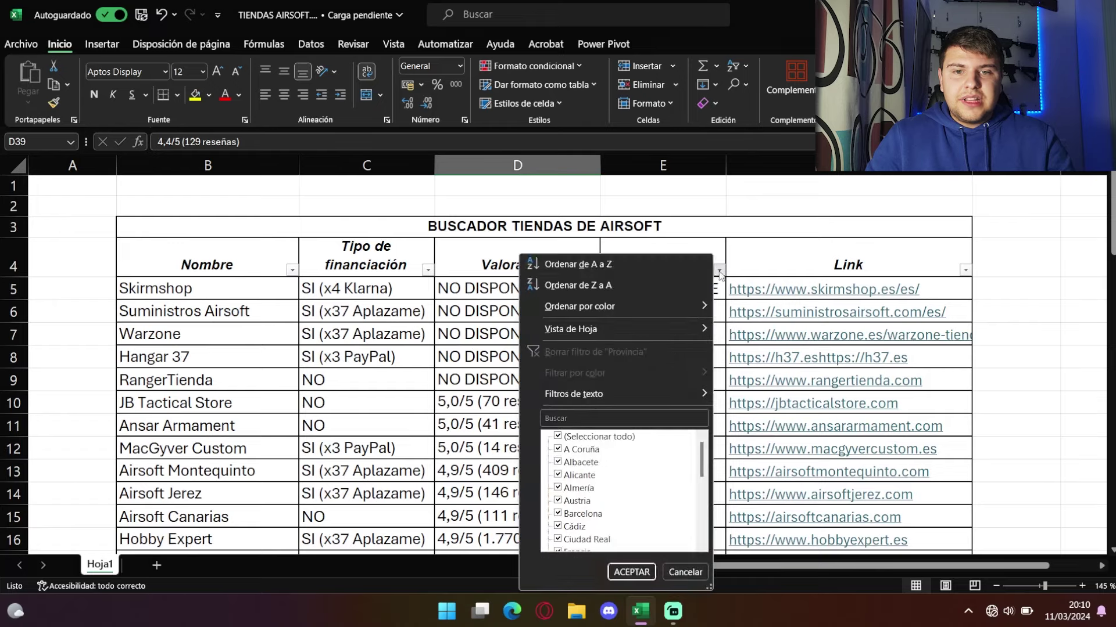
{"action": "left_click", "coordinate": [607, 265]}
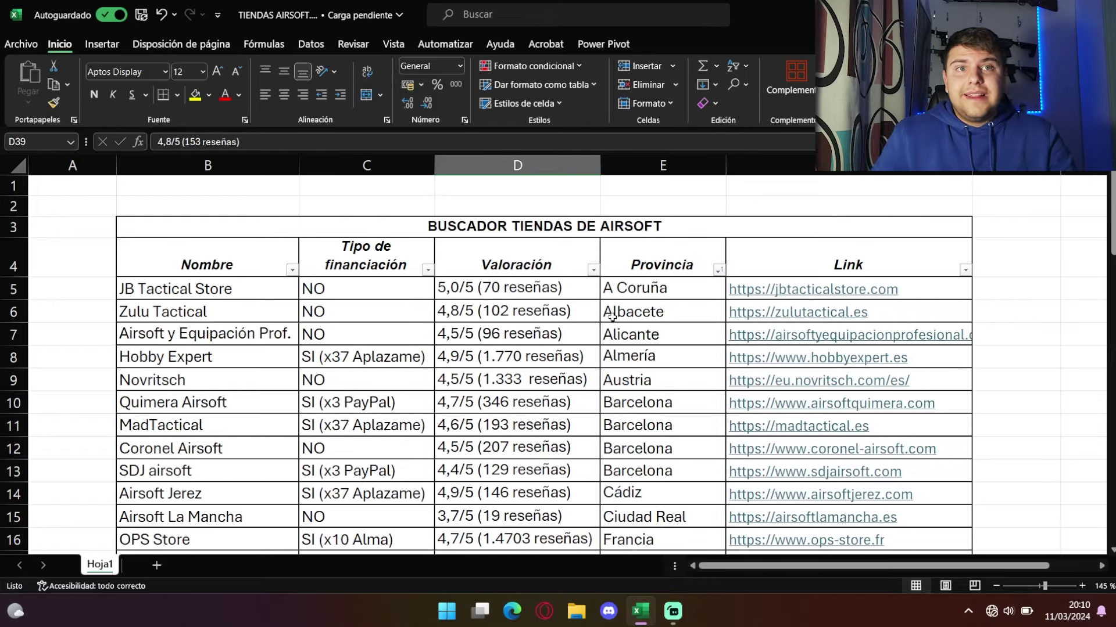
{"action": "scroll", "coordinate": [633, 317], "scroll_direction": "down", "scroll_amount": 3}
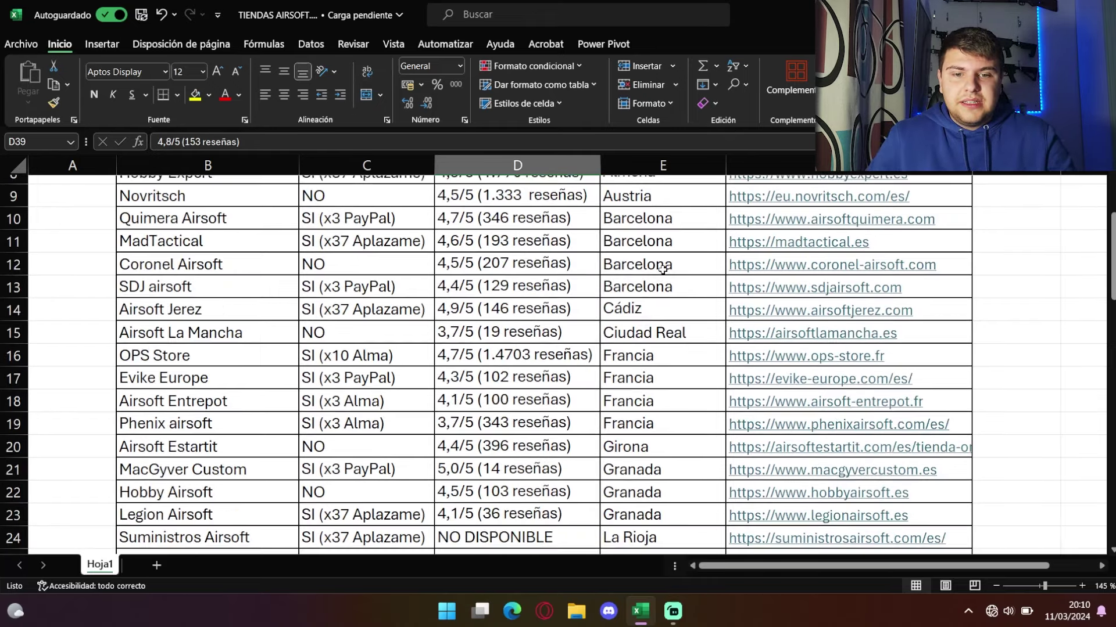
{"action": "scroll", "coordinate": [636, 299], "scroll_direction": "up", "scroll_amount": 3}
{"action": "scroll", "coordinate": [638, 293], "scroll_direction": "down", "scroll_amount": 4}
{"action": "scroll", "coordinate": [638, 292], "scroll_direction": "down", "scroll_amount": 7}
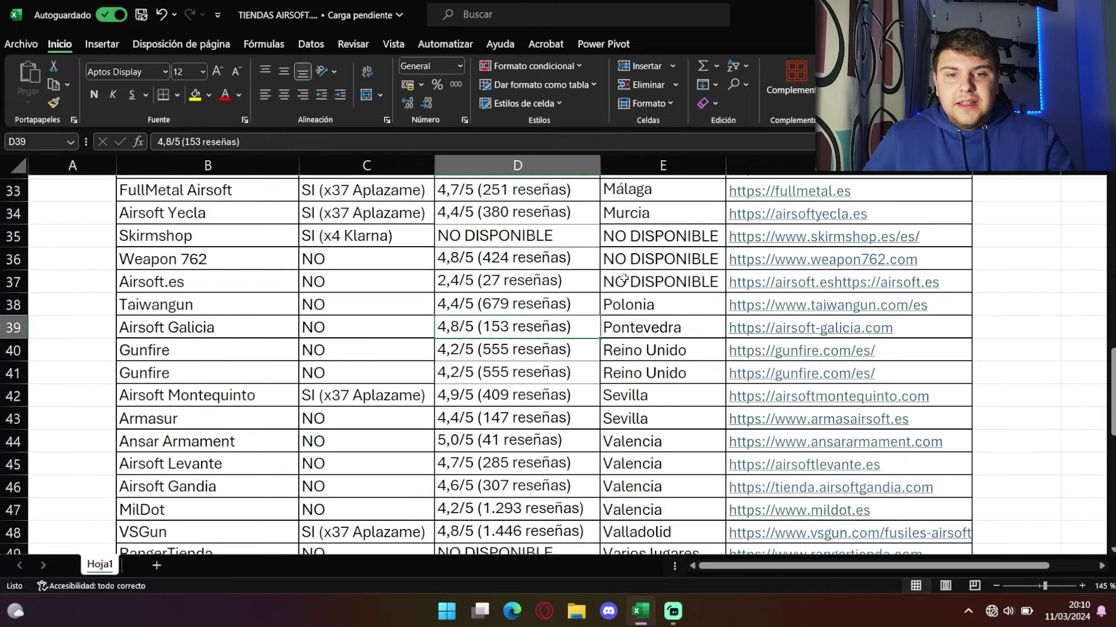
{"action": "scroll", "coordinate": [624, 280], "scroll_direction": "down", "scroll_amount": 2}
{"action": "scroll", "coordinate": [648, 259], "scroll_direction": "up", "scroll_amount": 1}
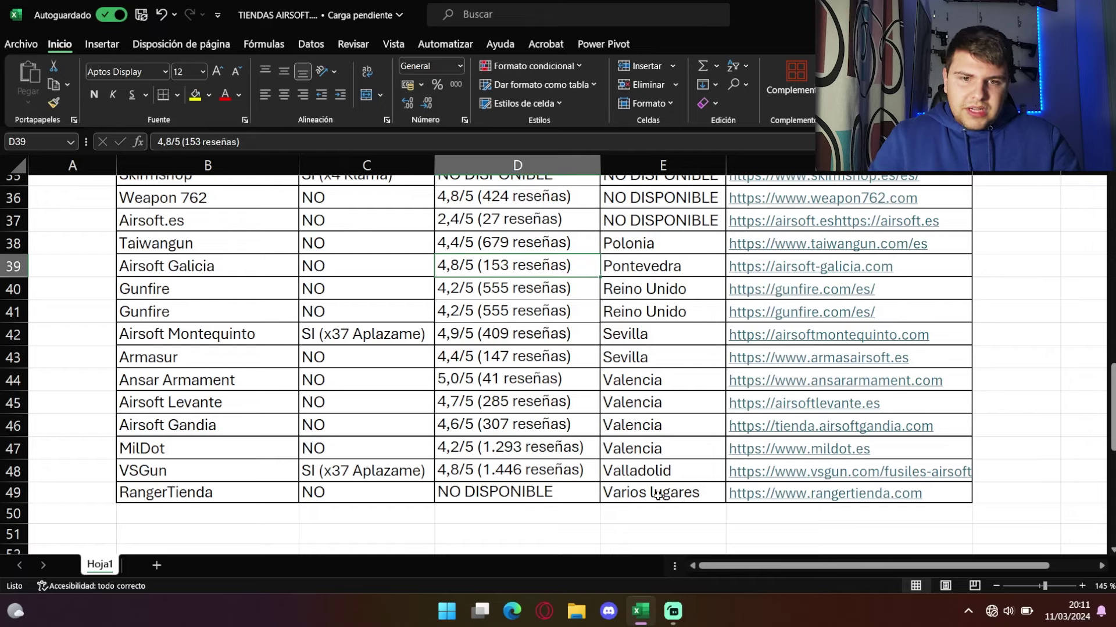
{"action": "scroll", "coordinate": [662, 497], "scroll_direction": "up", "scroll_amount": 2}
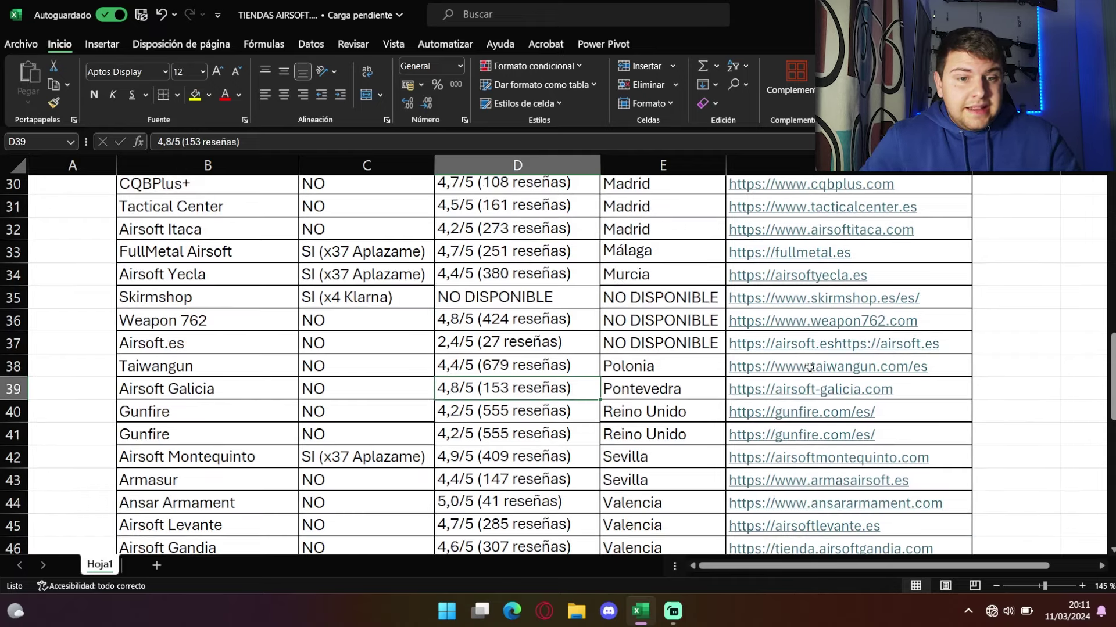
Sort the store table from A to Z by the Link column and look through the links to the last row
{"action": "scroll", "coordinate": [809, 367], "scroll_direction": "up", "scroll_amount": 10}
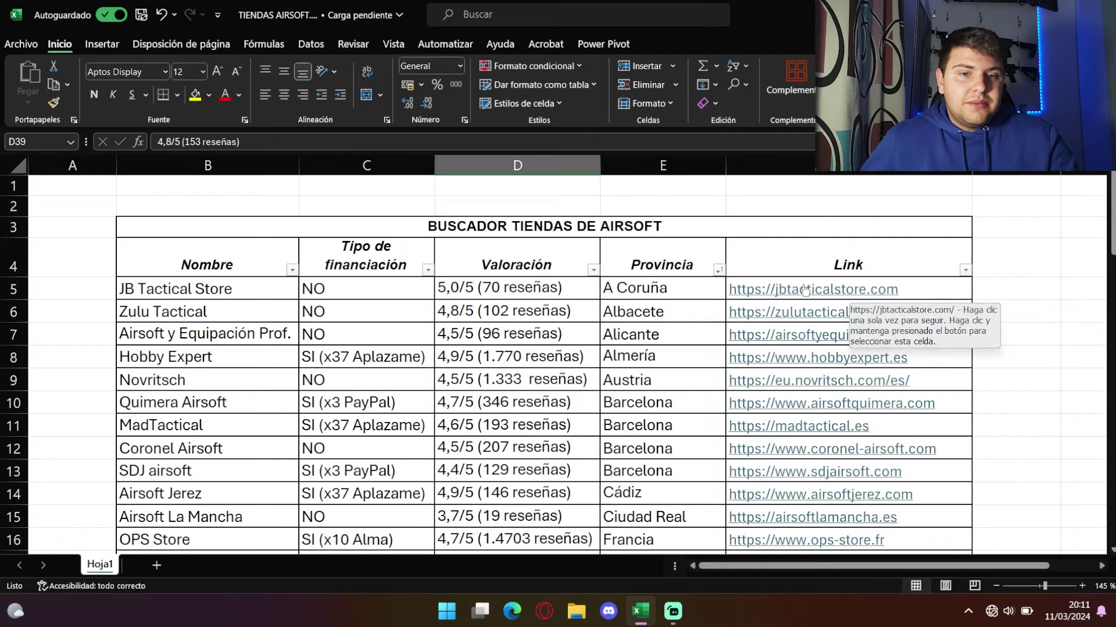
{"action": "left_click", "coordinate": [964, 271]}
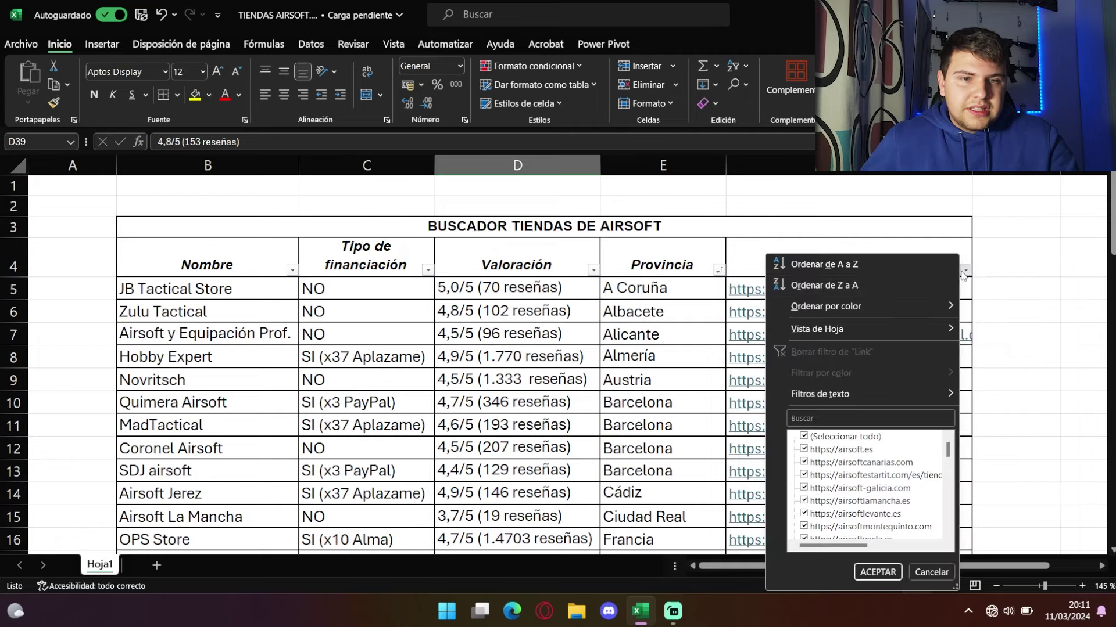
{"action": "left_click", "coordinate": [926, 261]}
{"action": "scroll", "coordinate": [846, 311], "scroll_direction": "down", "scroll_amount": 1}
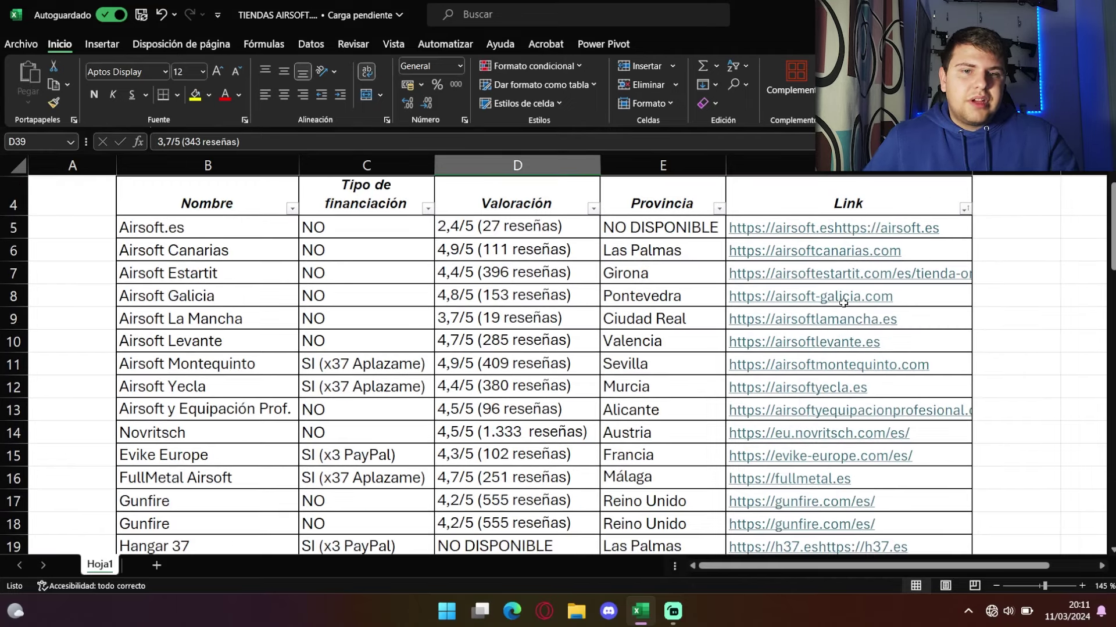
{"action": "scroll", "coordinate": [907, 253], "scroll_direction": "up", "scroll_amount": 1}
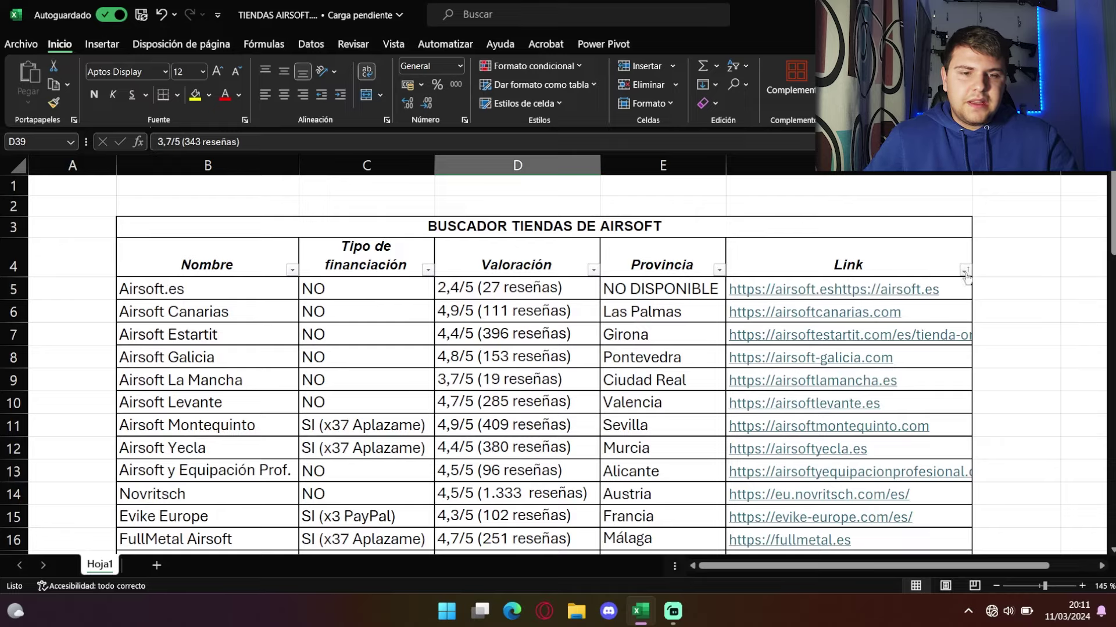
{"action": "scroll", "coordinate": [735, 377], "scroll_direction": "down", "scroll_amount": 12}
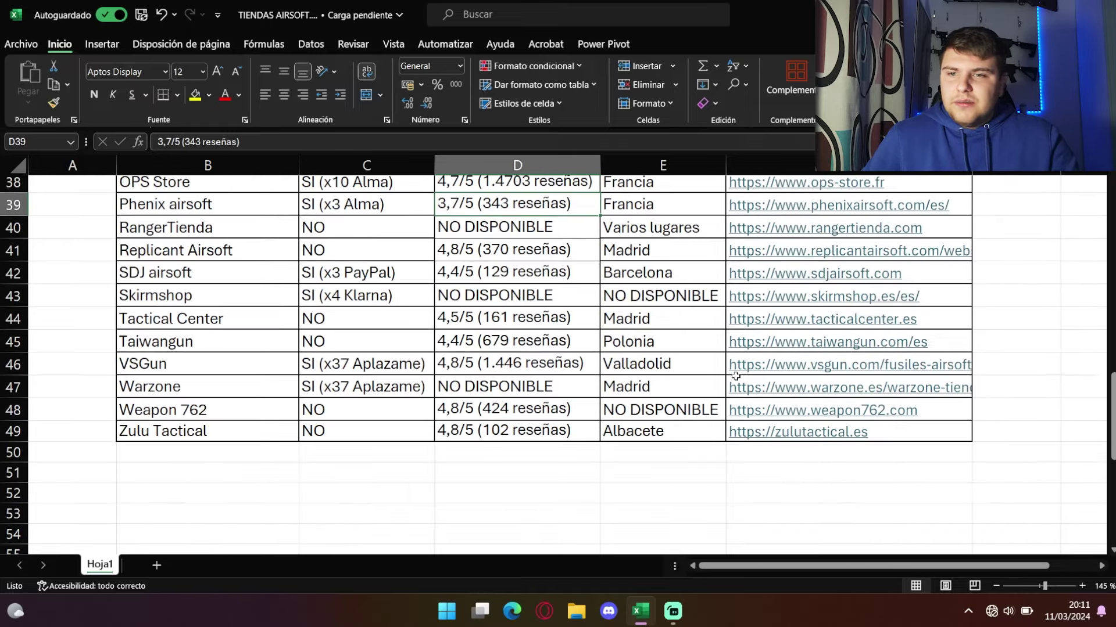
Sort the store table from Z to A by the Tipo de financiación column and review the financing types
{"action": "scroll", "coordinate": [291, 350], "scroll_direction": "up", "scroll_amount": 12}
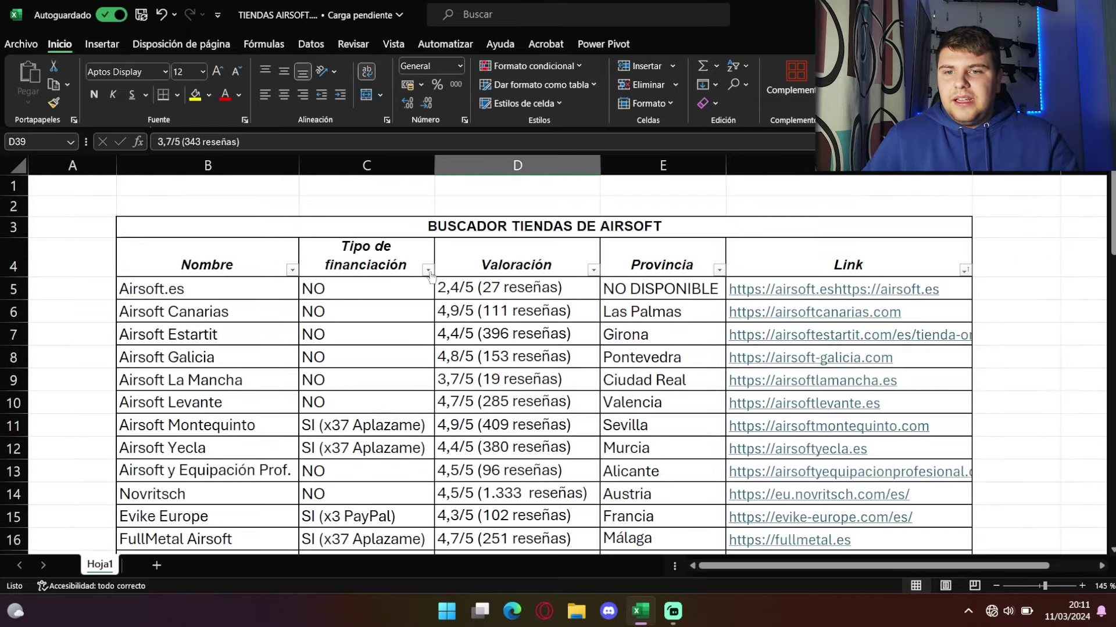
{"action": "left_click", "coordinate": [429, 275]}
{"action": "left_click", "coordinate": [302, 293]}
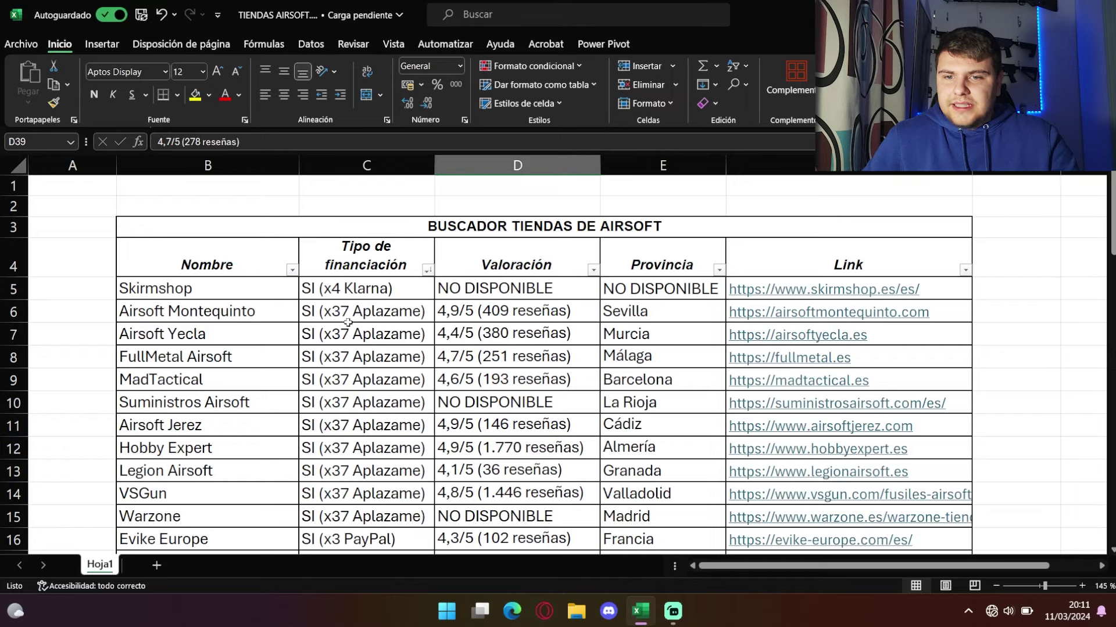
{"action": "scroll", "coordinate": [348, 322], "scroll_direction": "down", "scroll_amount": 3}
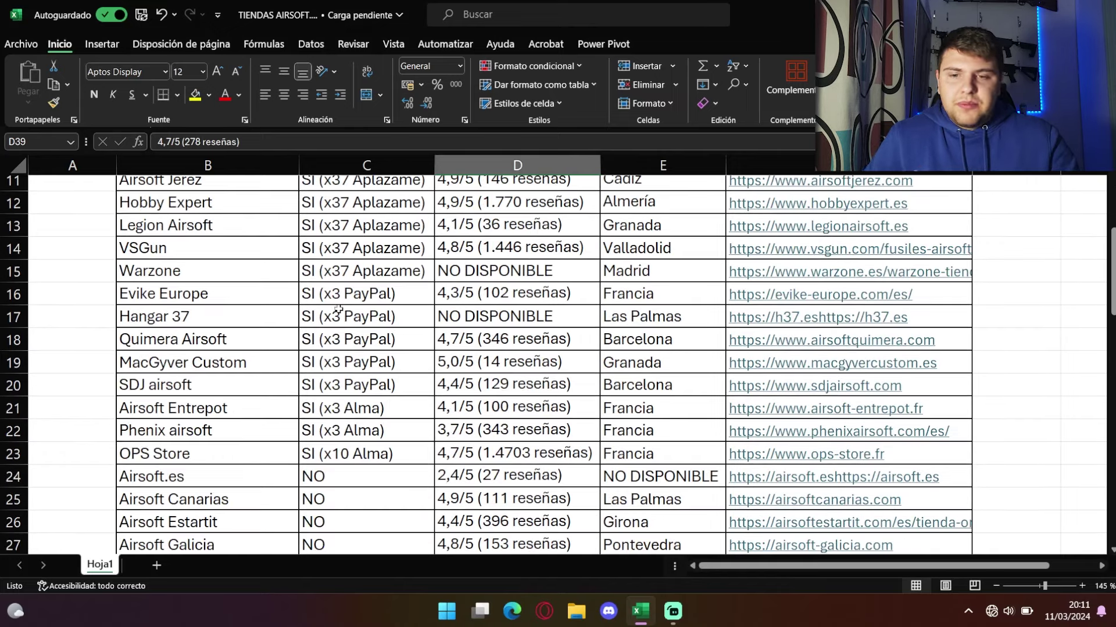
{"action": "scroll", "coordinate": [337, 311], "scroll_direction": "up", "scroll_amount": 3}
Examine the stores offering x37 Aplazame financing, ending on the financing entry for Airsoft Jerez
{"action": "left_click", "coordinate": [335, 318]}
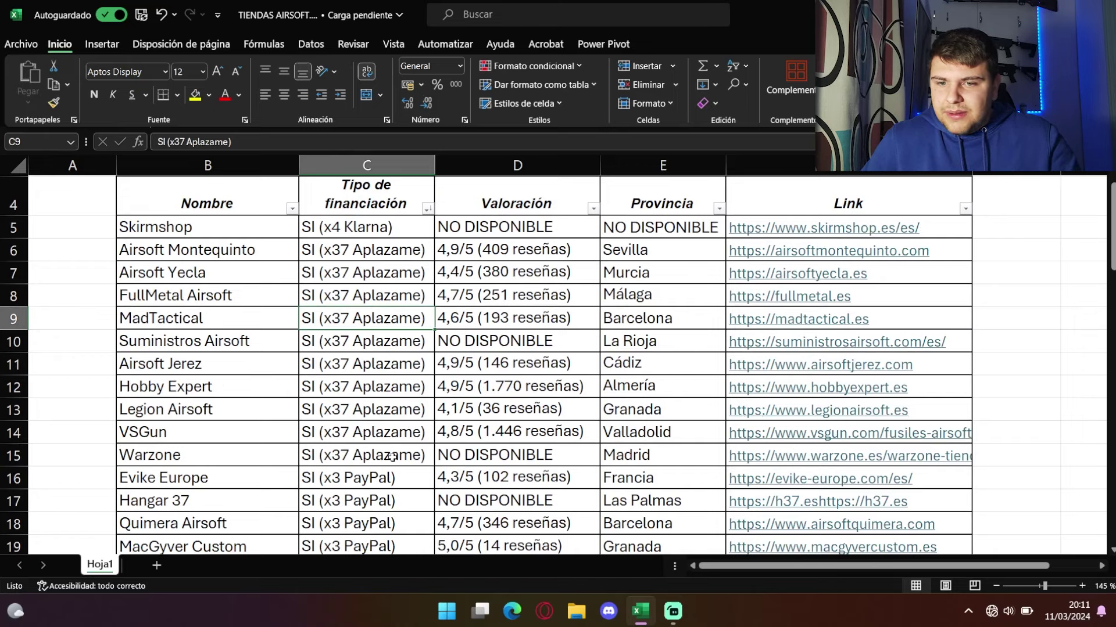
{"action": "left_click", "coordinate": [337, 431]}
{"action": "key", "text": "Up"}
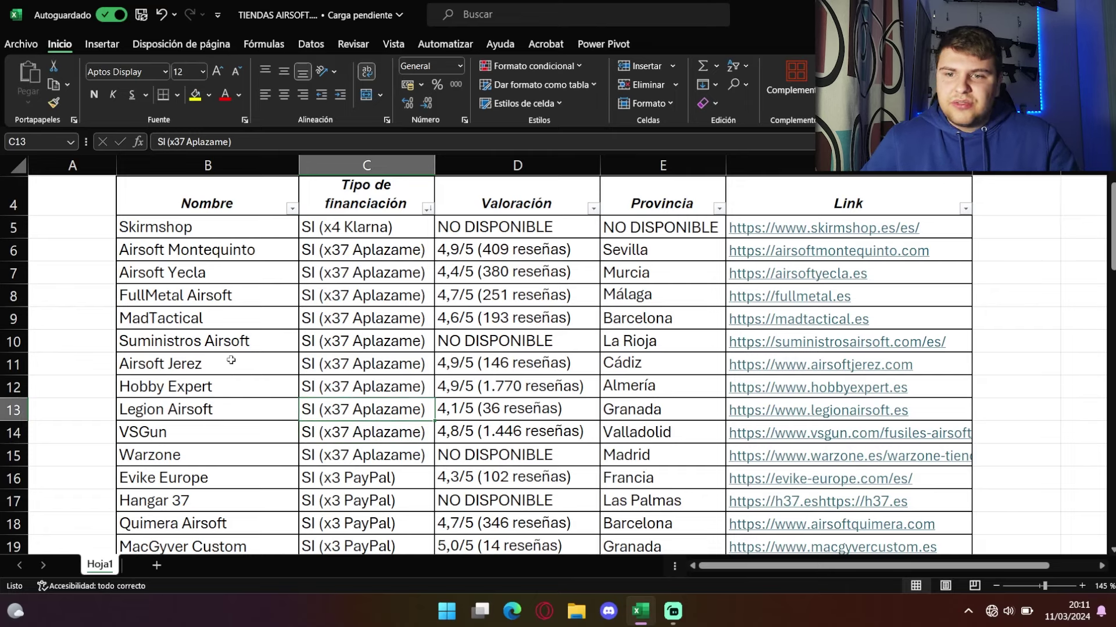
{"action": "left_click", "coordinate": [345, 366]}
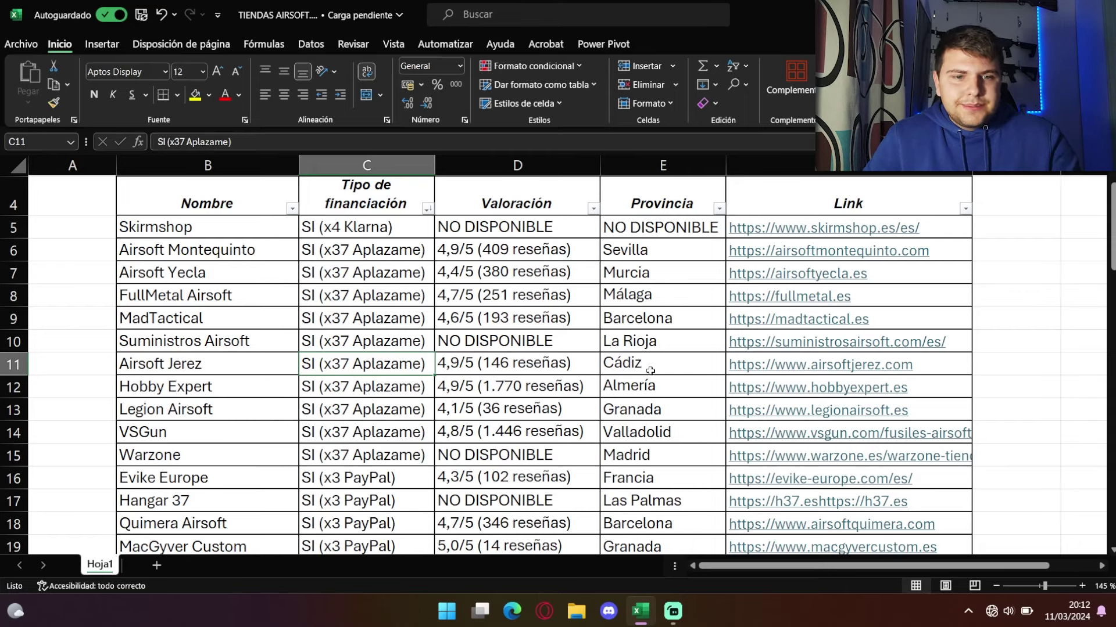
Select the web address in the Airsoft Jerez Link cell and try to open the linked site
{"action": "left_click", "coordinate": [817, 369]}
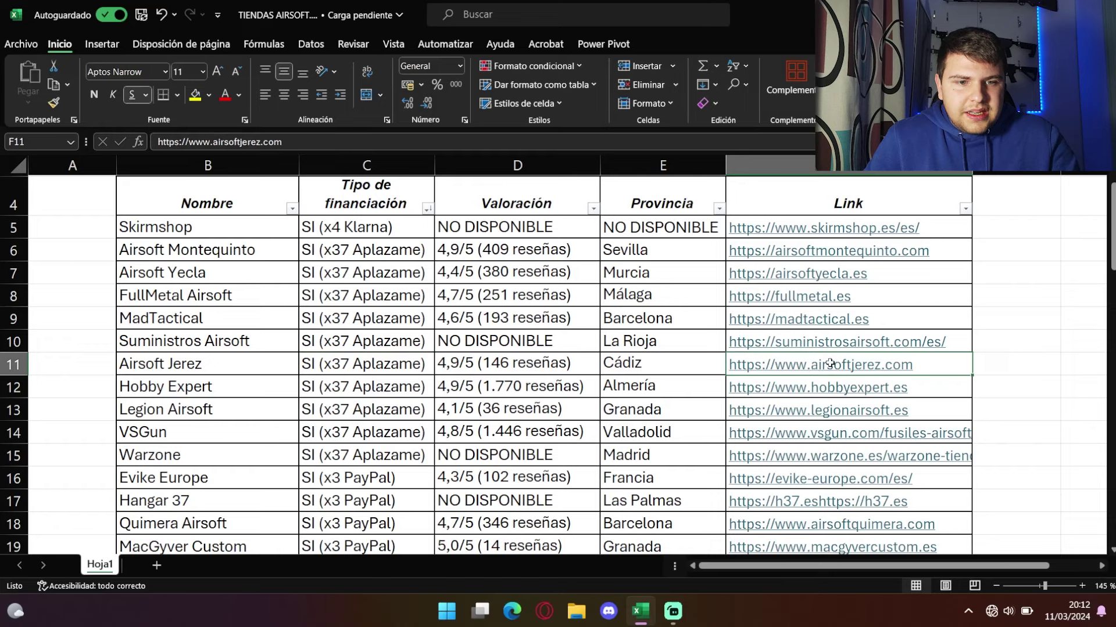
{"action": "right_click", "coordinate": [830, 363]}
{"action": "left_click", "coordinate": [804, 373]}
{"action": "double_click", "coordinate": [803, 365]}
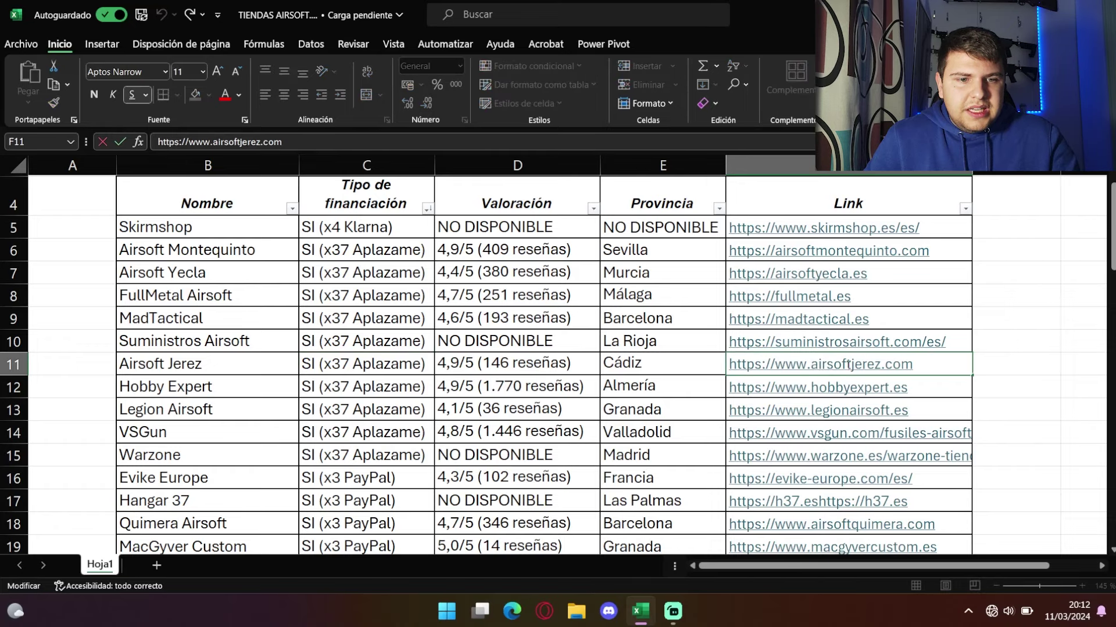
{"action": "left_click_drag", "start_coordinate": [915, 366], "coordinate": [730, 366]}
{"action": "left_click", "coordinate": [917, 367]}
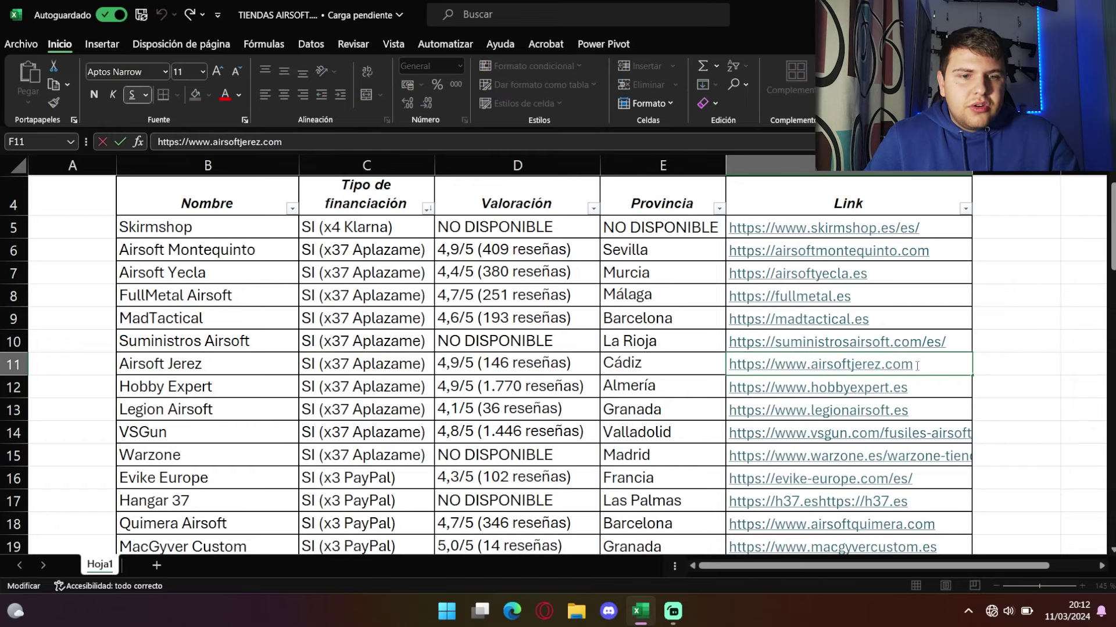
{"action": "left_click", "coordinate": [1006, 339]}
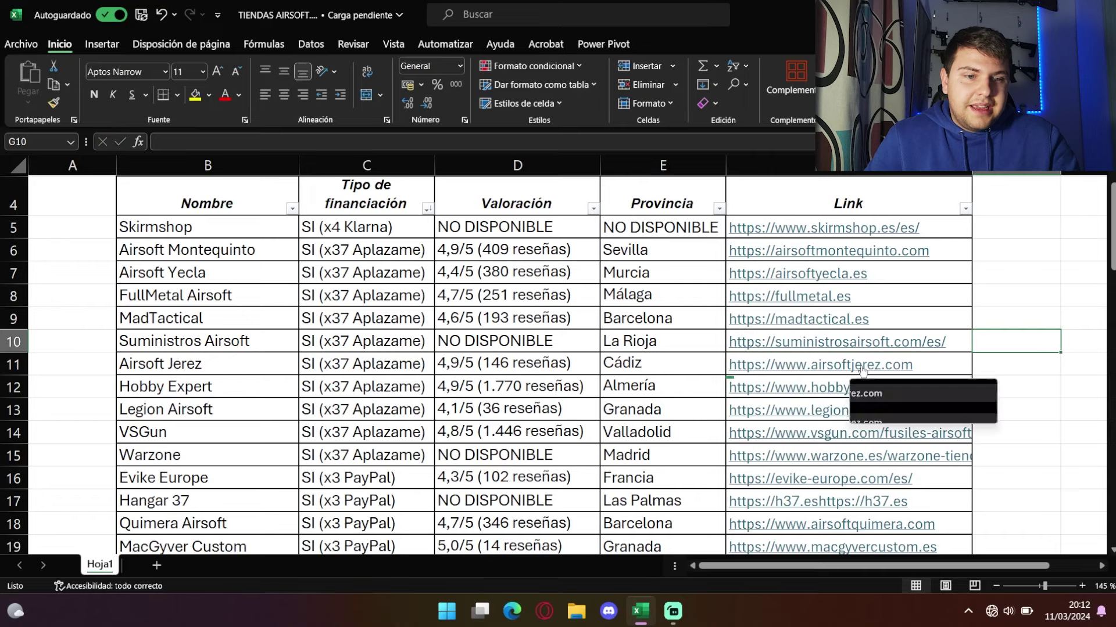
{"action": "left_click", "coordinate": [795, 366]}
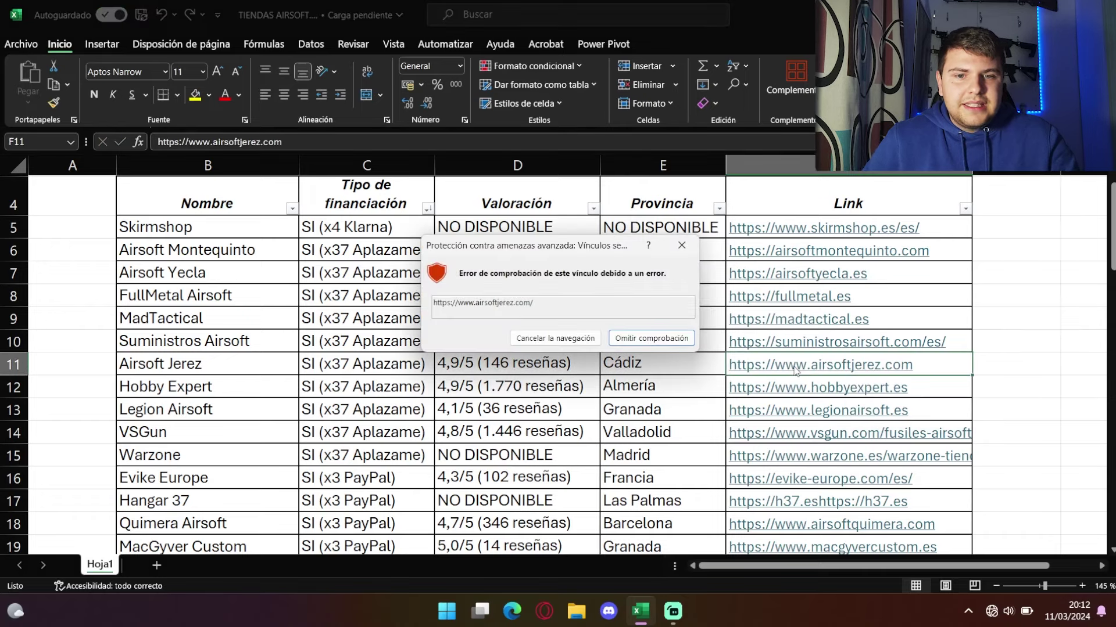
{"action": "left_click", "coordinate": [679, 246]}
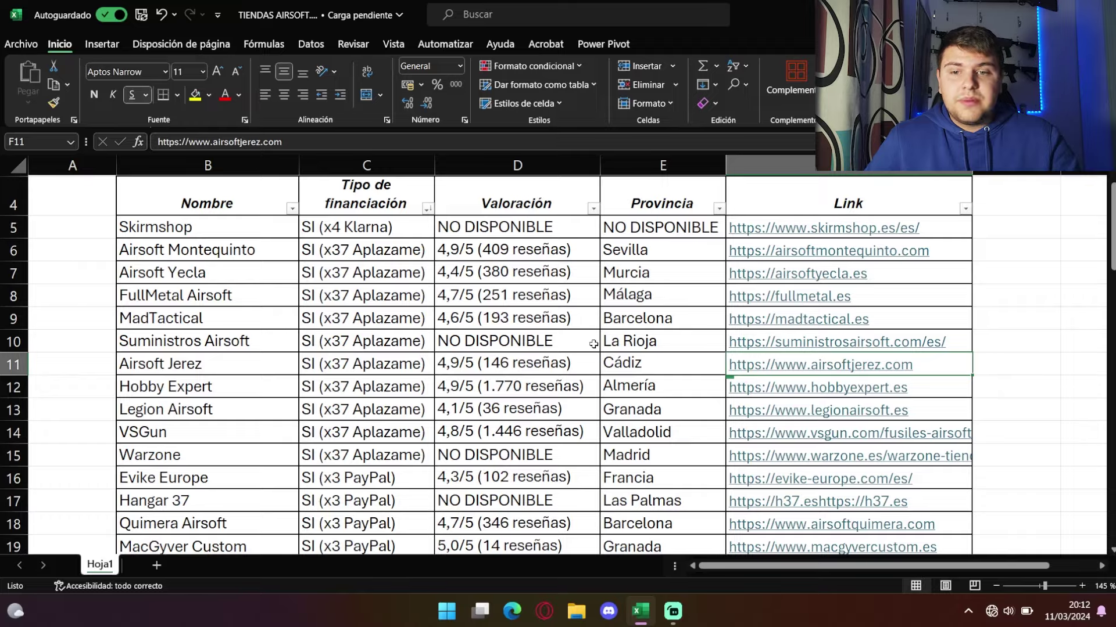
View the sheet at 100% zoom and review the whole store table from its header to the last store
{"action": "scroll", "coordinate": [587, 343], "scroll_direction": "down", "scroll_amount": 3}
{"action": "scroll", "coordinate": [464, 332], "scroll_direction": "down", "scroll_amount": 6, "text": "ctrl"}
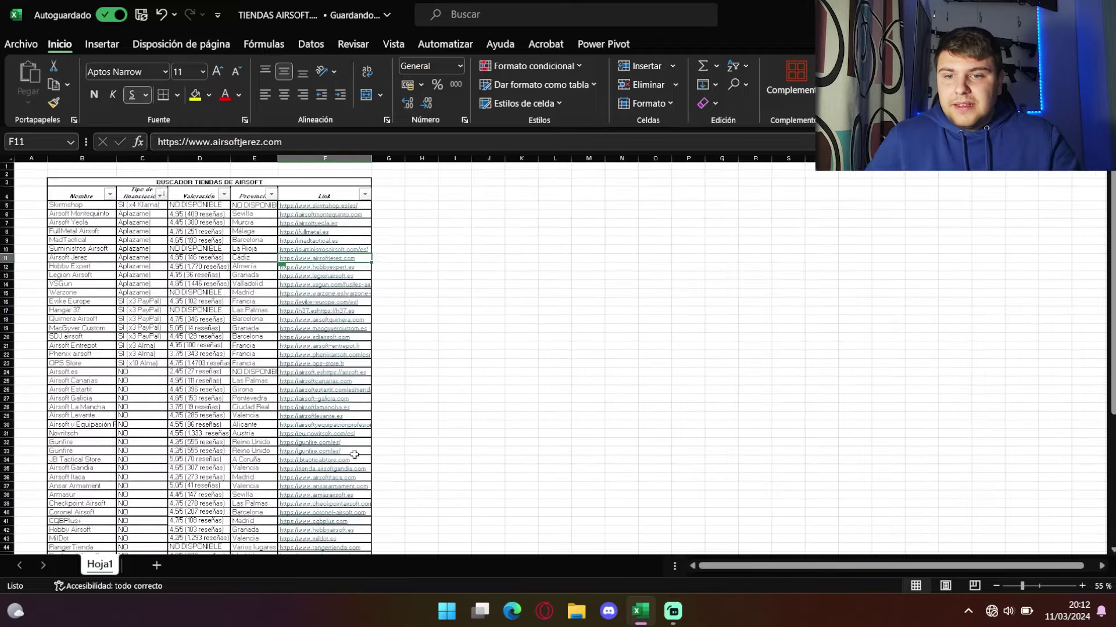
{"action": "scroll", "coordinate": [262, 363], "scroll_direction": "up", "scroll_amount": 2, "text": "ctrl"}
{"action": "scroll", "coordinate": [262, 362], "scroll_direction": "up", "scroll_amount": 1, "text": "ctrl"}
{"action": "scroll", "coordinate": [395, 335], "scroll_direction": "up", "scroll_amount": 3}
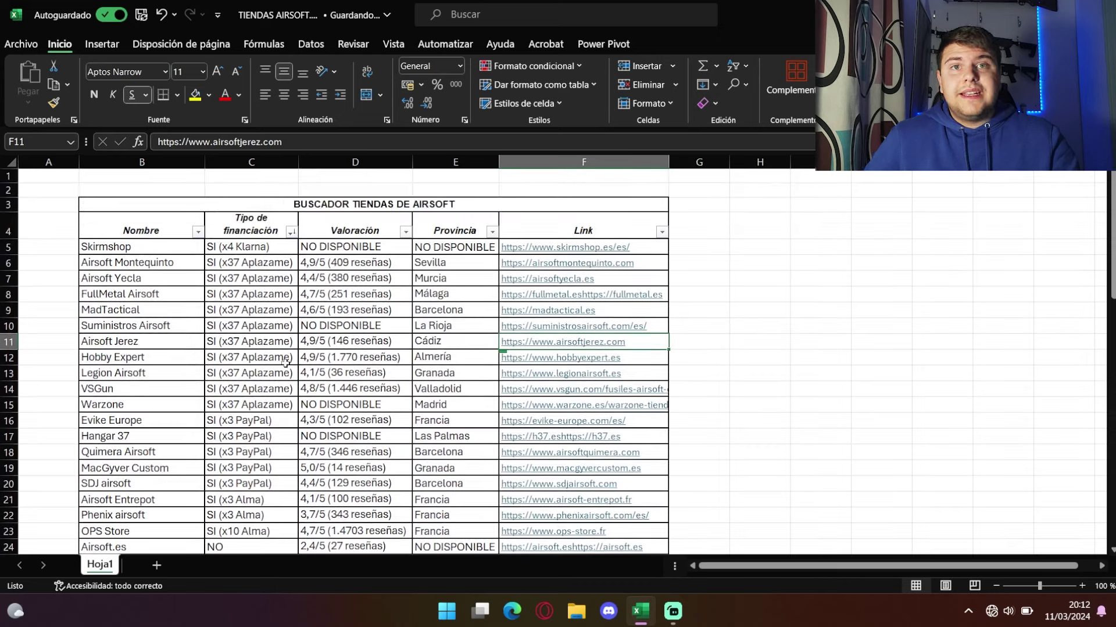
{"action": "scroll", "coordinate": [462, 352], "scroll_direction": "down", "scroll_amount": 1}
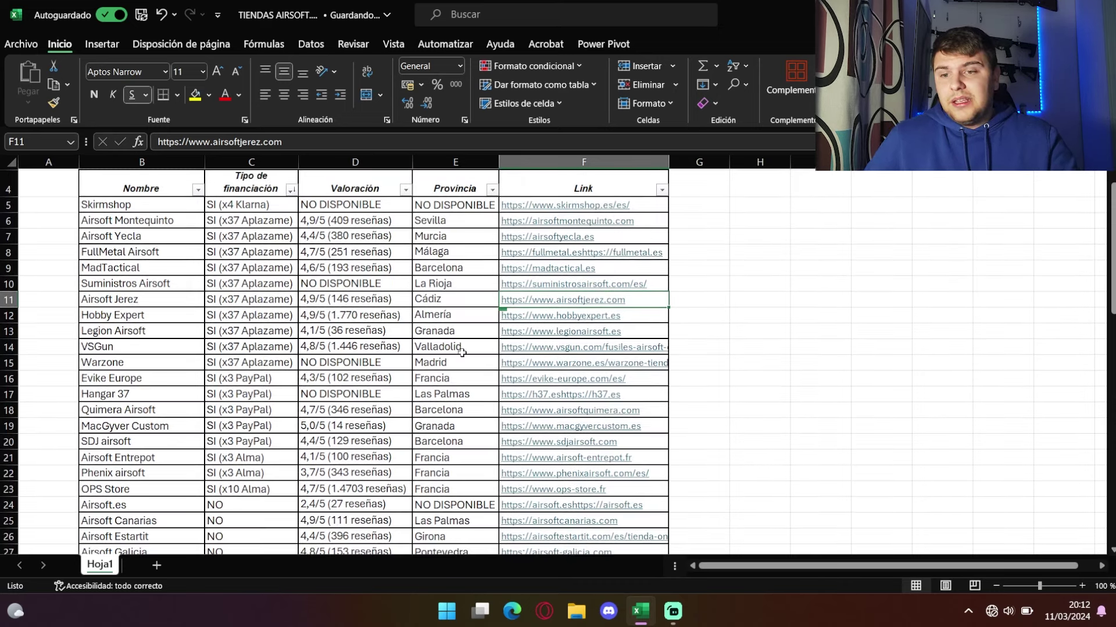
{"action": "scroll", "coordinate": [461, 351], "scroll_direction": "up", "scroll_amount": 1}
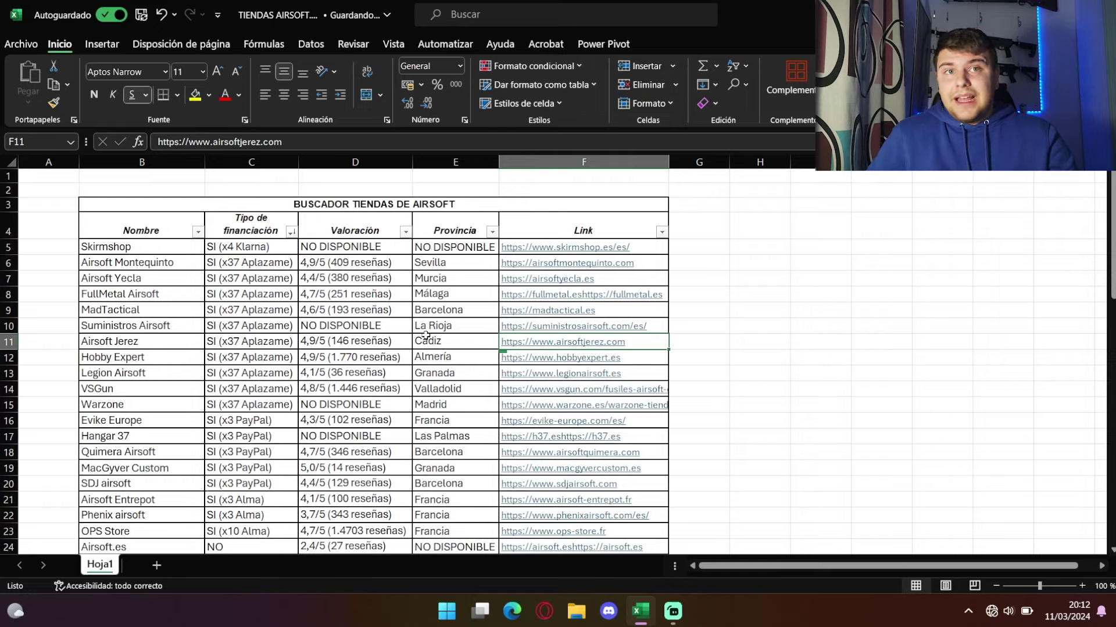
{"action": "scroll", "coordinate": [426, 335], "scroll_direction": "down", "scroll_amount": 8}
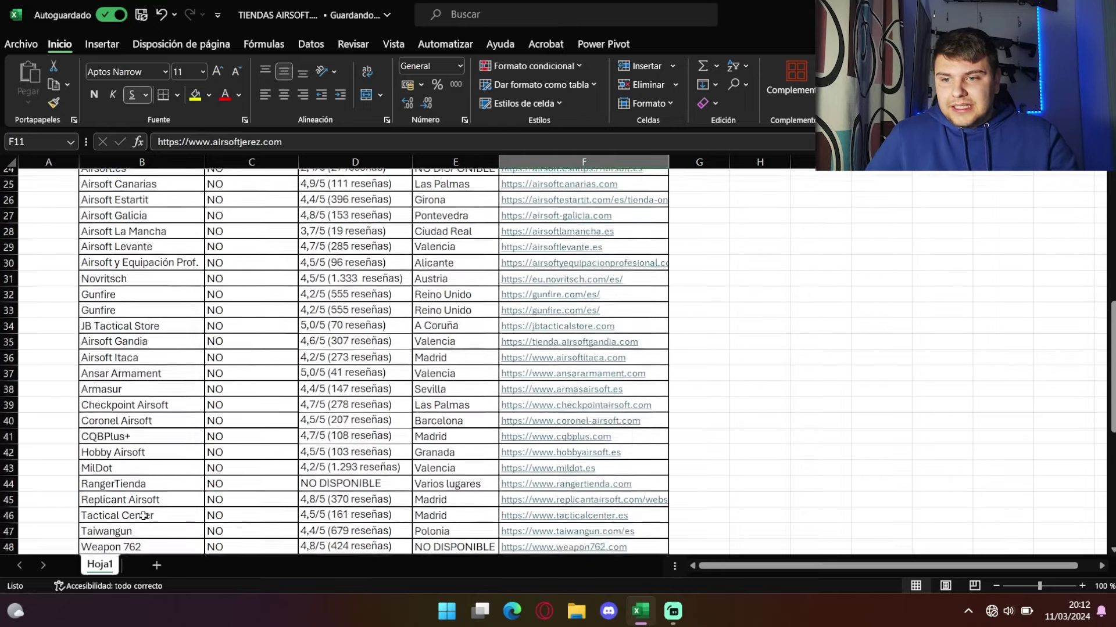
{"action": "scroll", "coordinate": [143, 516], "scroll_direction": "down", "scroll_amount": 4}
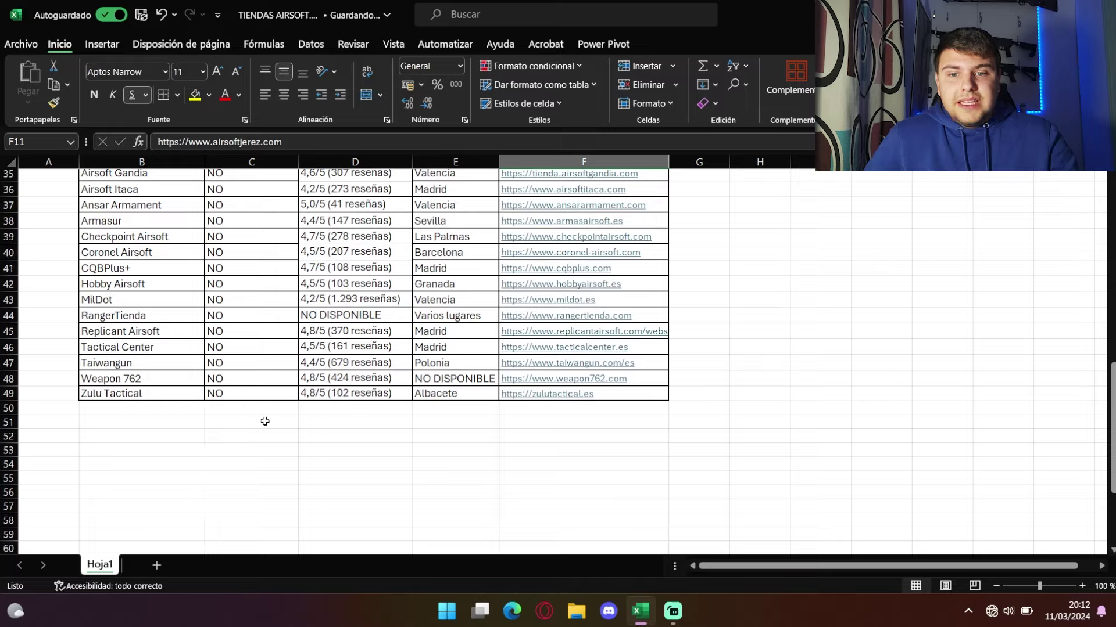
{"action": "scroll", "coordinate": [264, 421], "scroll_direction": "up", "scroll_amount": 11}
{"action": "left_click_drag", "start_coordinate": [923, 221], "coordinate": [1041, 344]}
{"action": "left_click", "coordinate": [866, 297]}
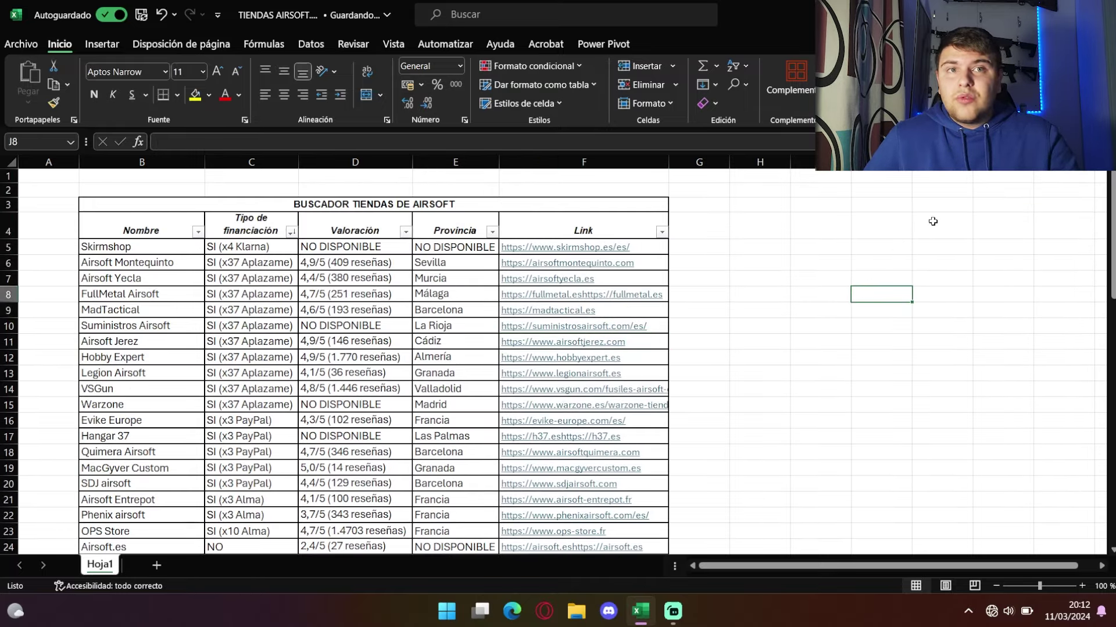